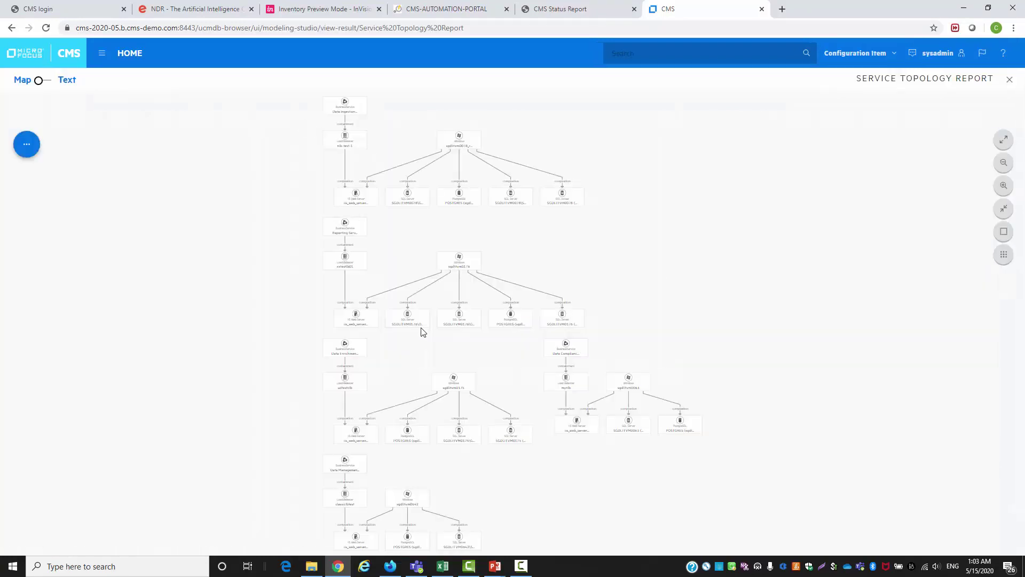
Step: Zoom around the topology map and select the Reporting Service business service node
scroll(347, 273, "up", 2)
scroll(438, 286, "up", 1)
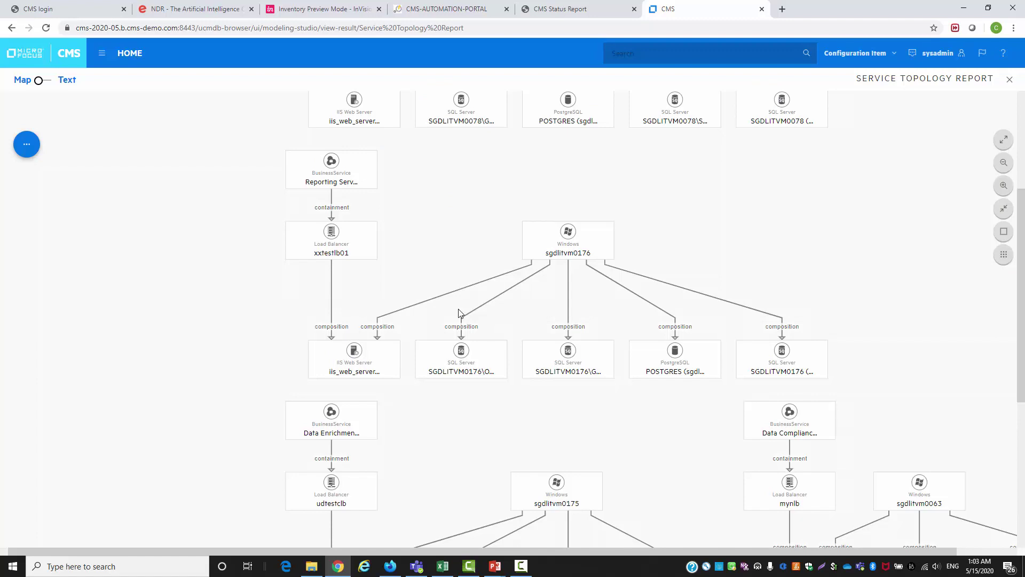
scroll(415, 237, "up", 3)
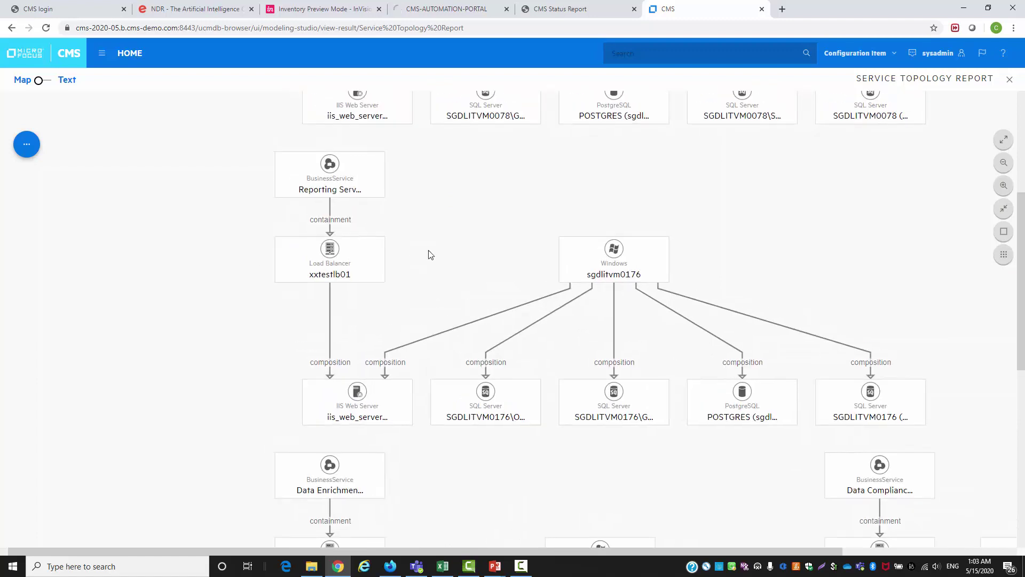
left_click(354, 191)
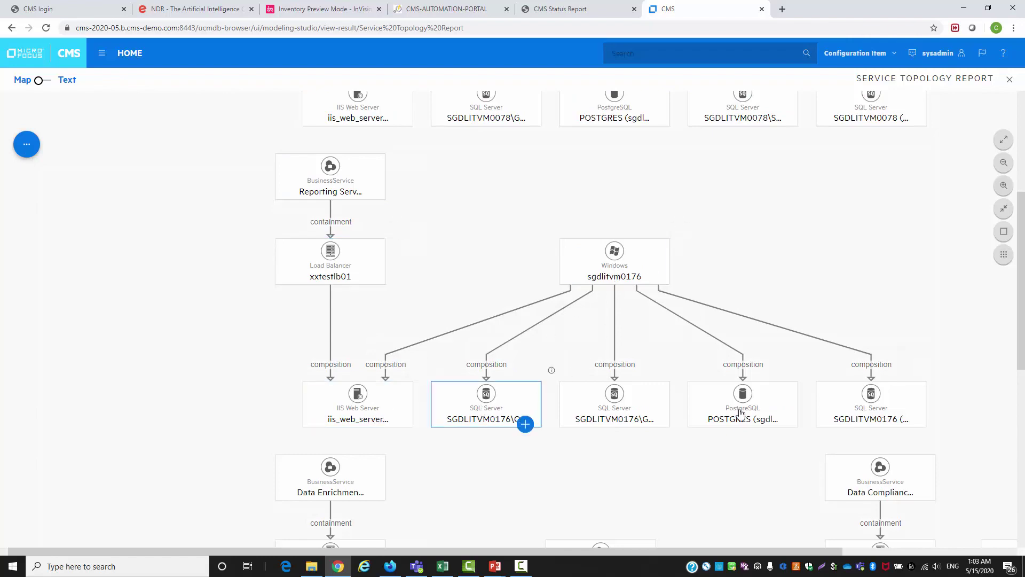
scroll(792, 285, "down", 3)
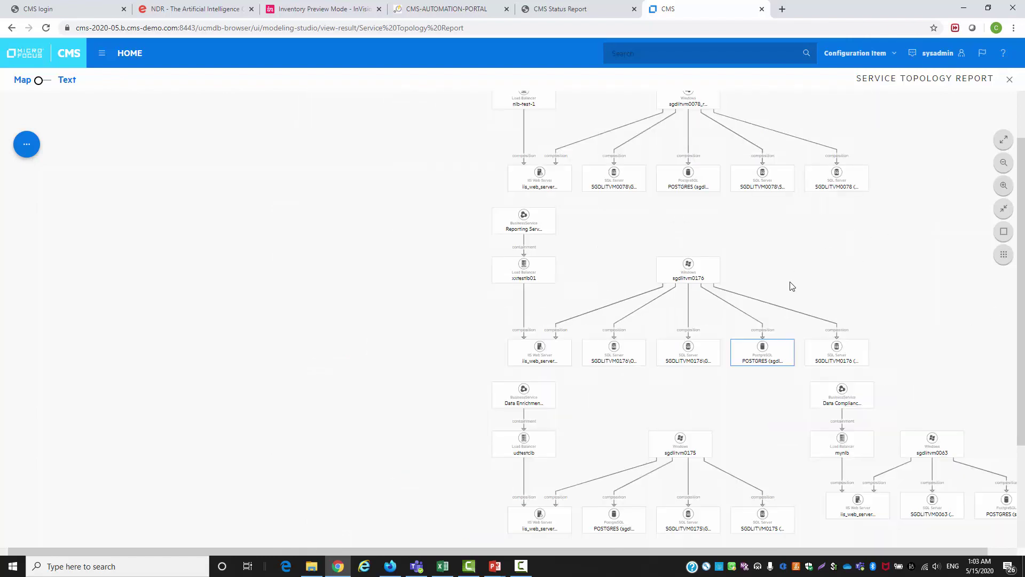
scroll(675, 270, "down", 3)
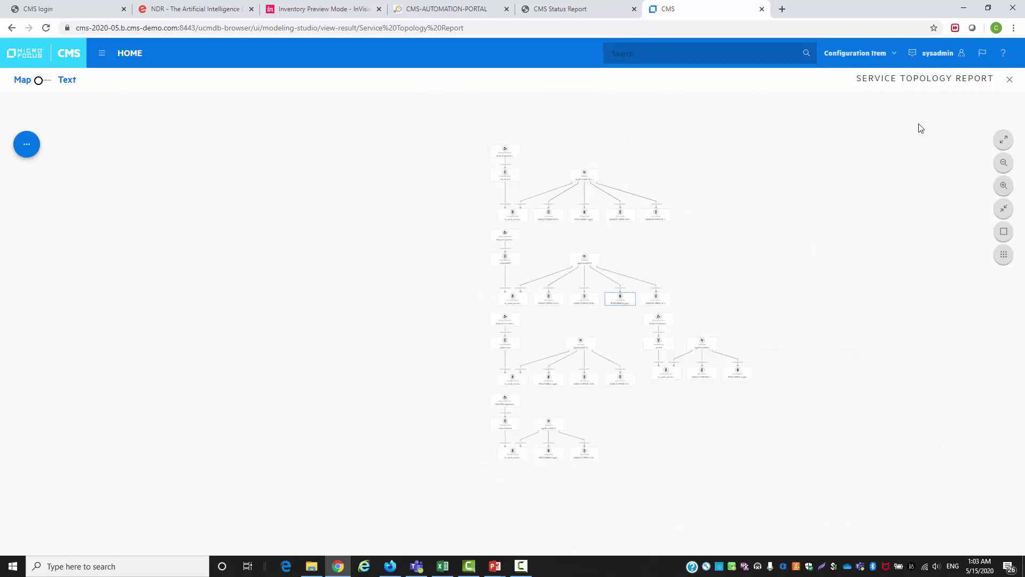
Step: Close the topology report and start a new report in Modeling > Query Designer
left_click(1010, 79)
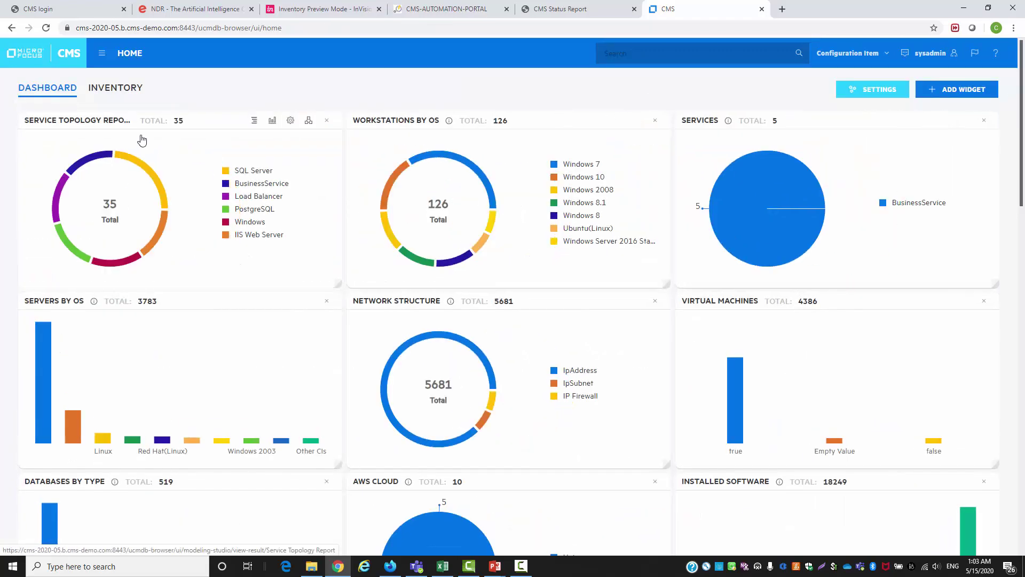
left_click(102, 53)
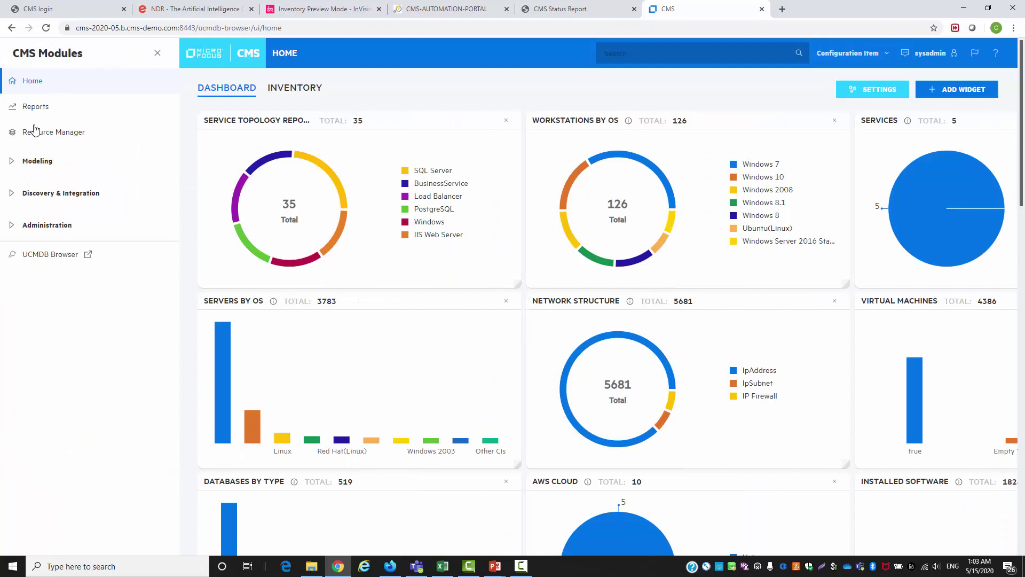
left_click(24, 162)
left_click(62, 216)
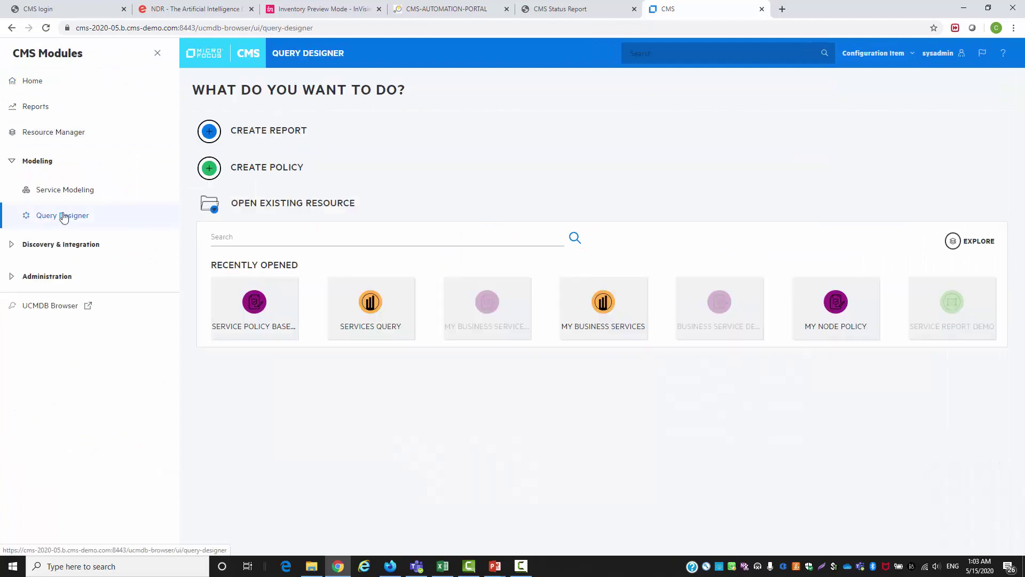
left_click(213, 133)
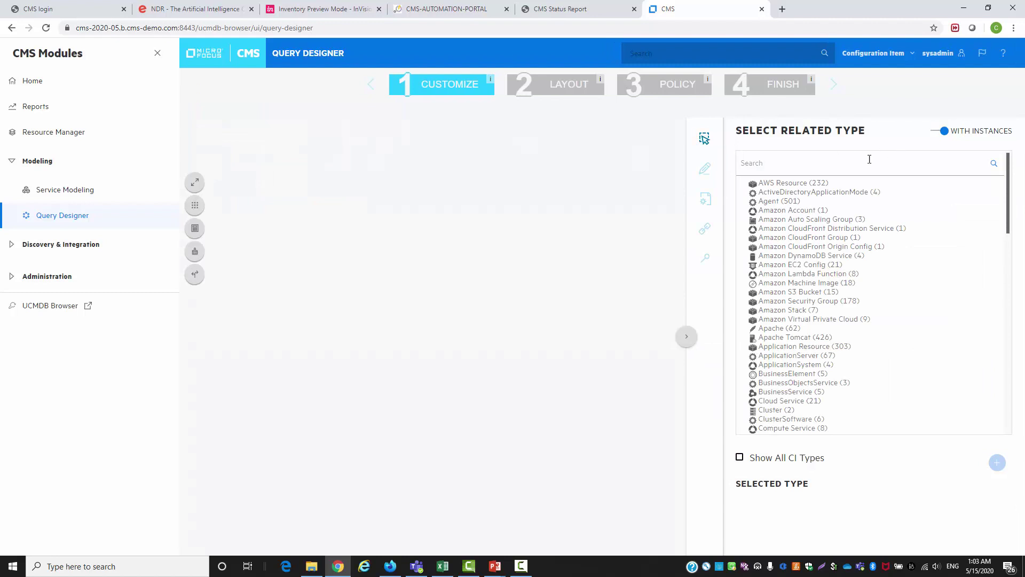
Step: Search 'busin' and add BusinessService to the query canvas as the starting type
left_click(821, 169)
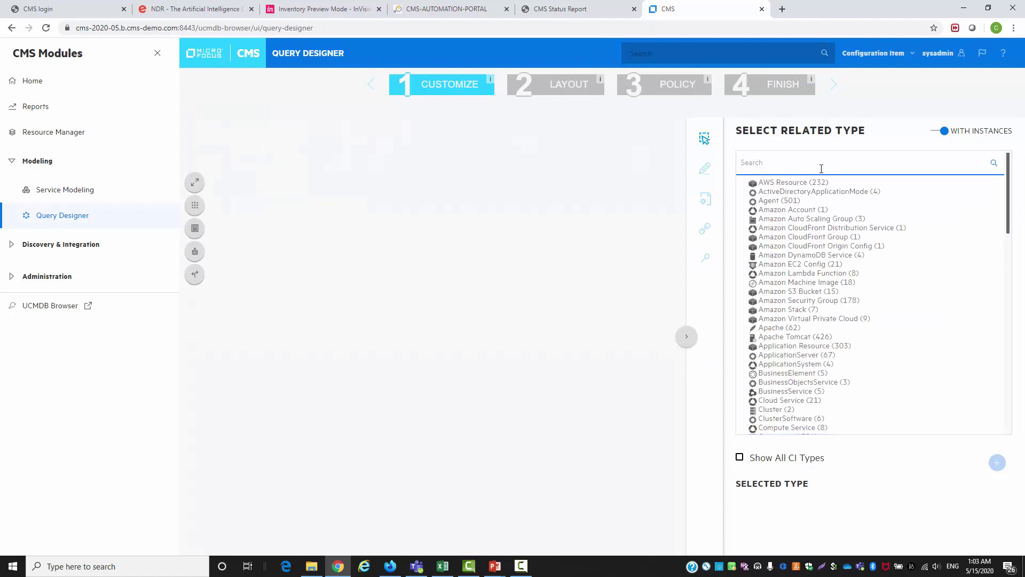
type("busin")
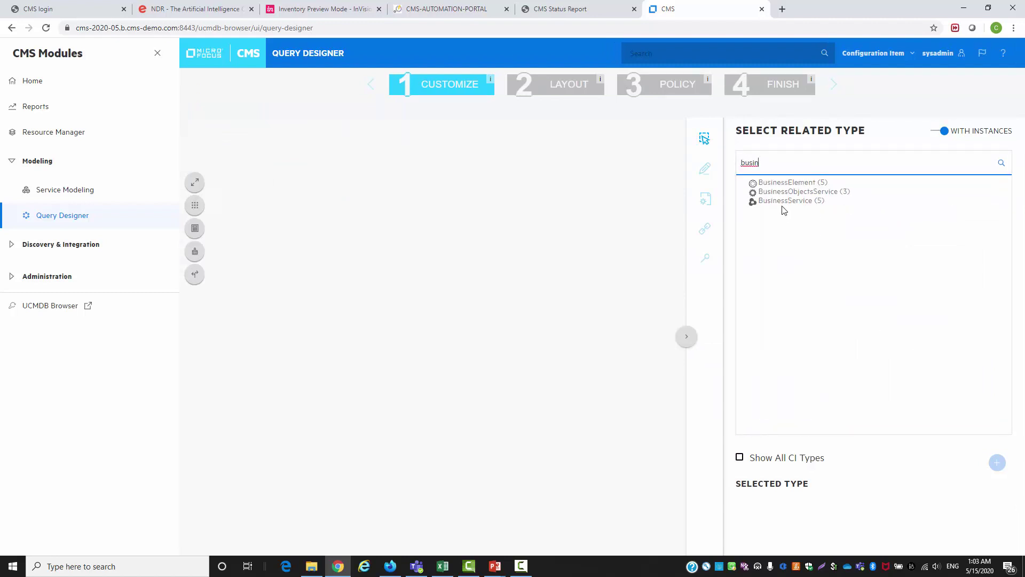
left_click(783, 204)
left_click(997, 463)
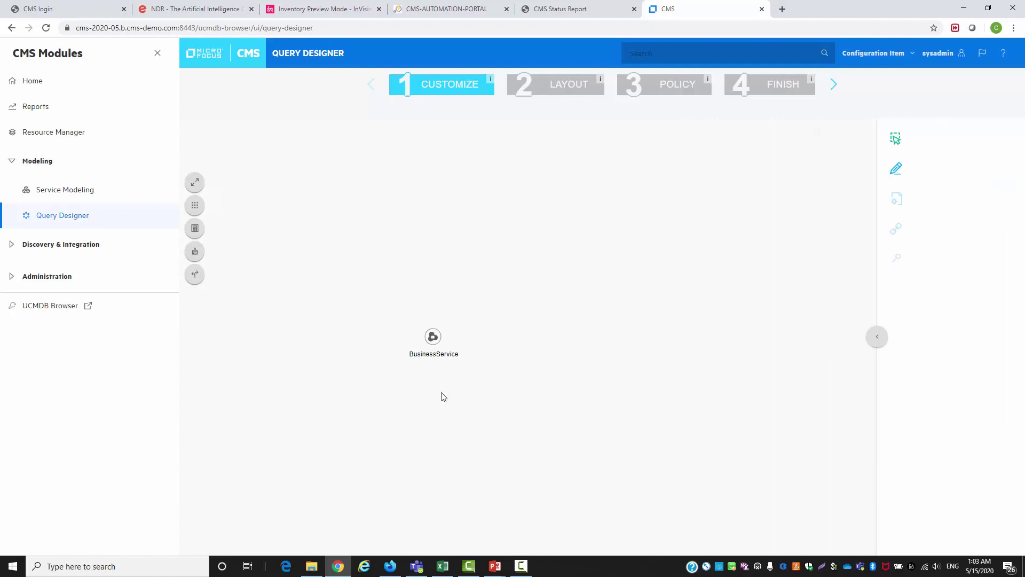
Step: Skip past Layout and save the query as 'Business Services query' in /Root
left_click(834, 84)
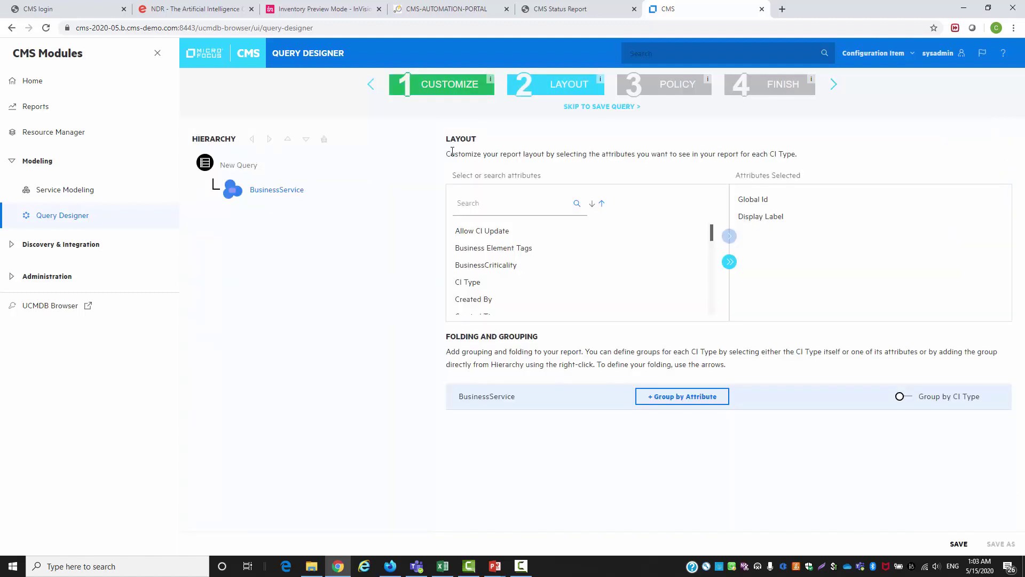
left_click(833, 84)
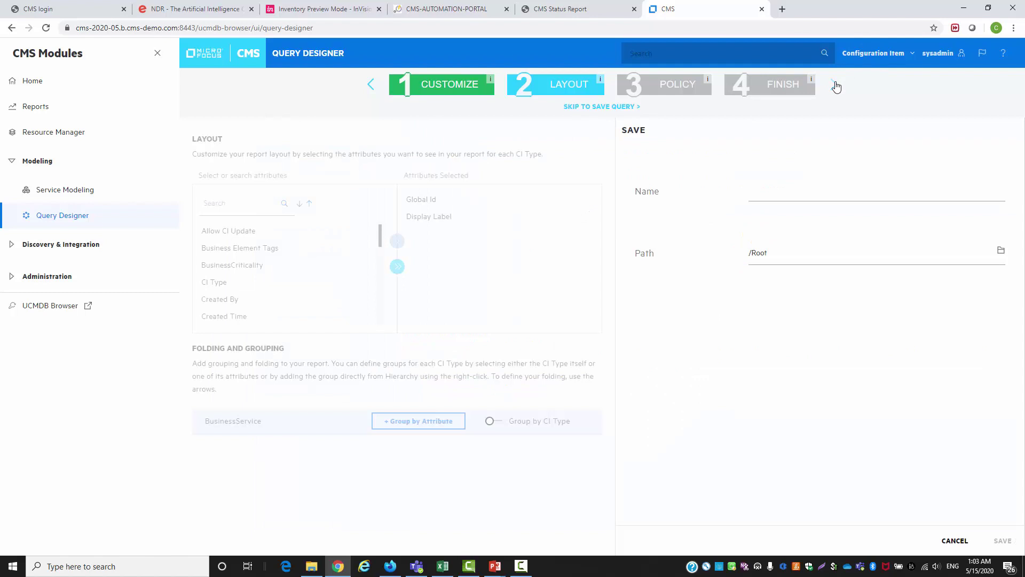
type("Busie")
left_click(997, 537)
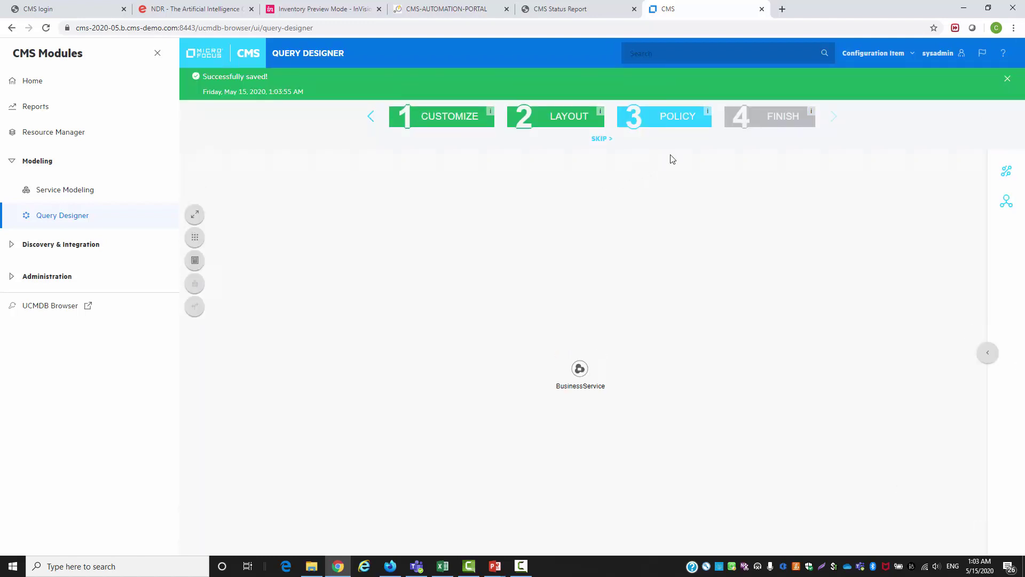
Step: Show the topology policies, start a new policy and choose BusinessService
left_click(988, 353)
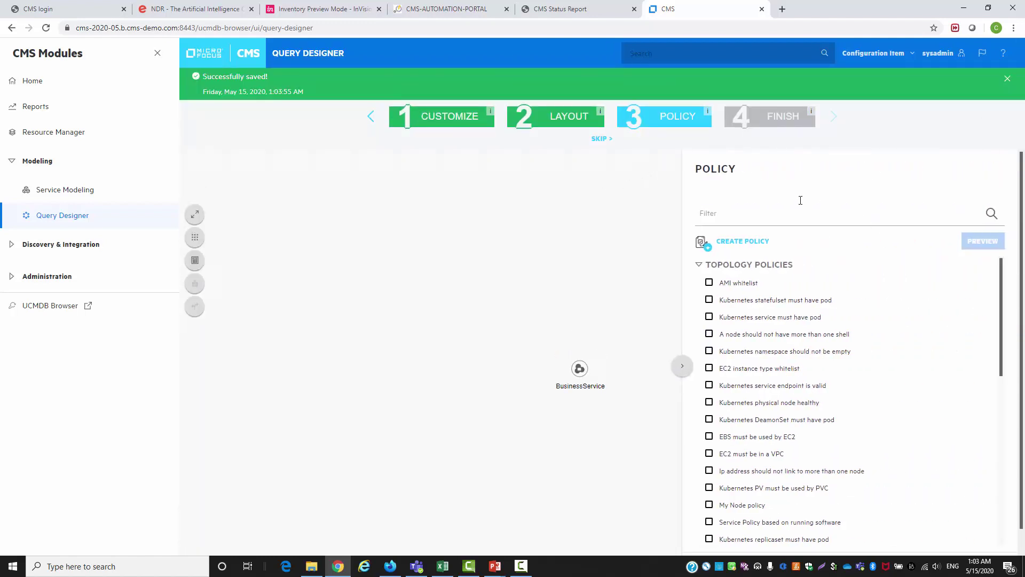
left_click(733, 246)
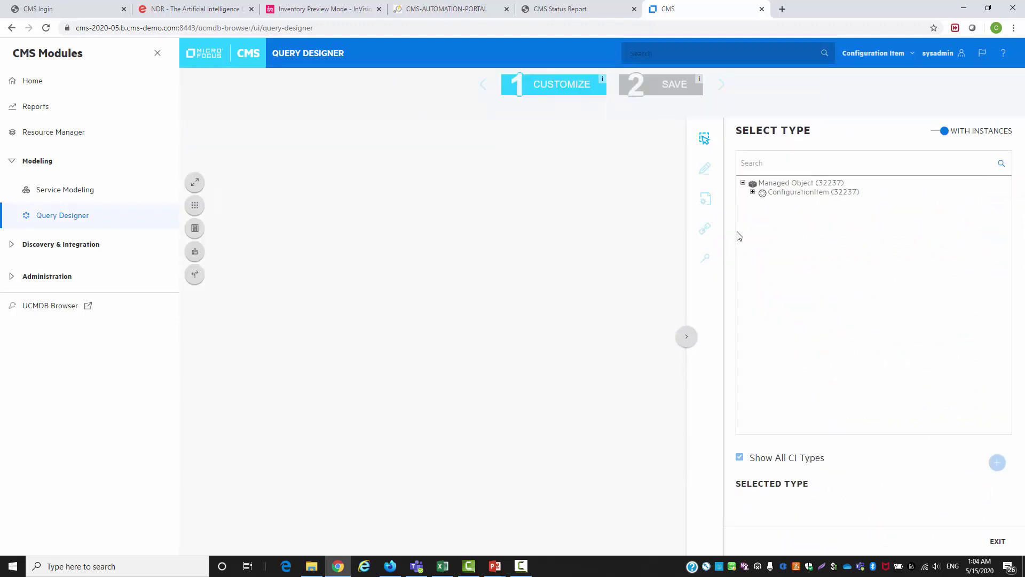
left_click(780, 170)
type("busine")
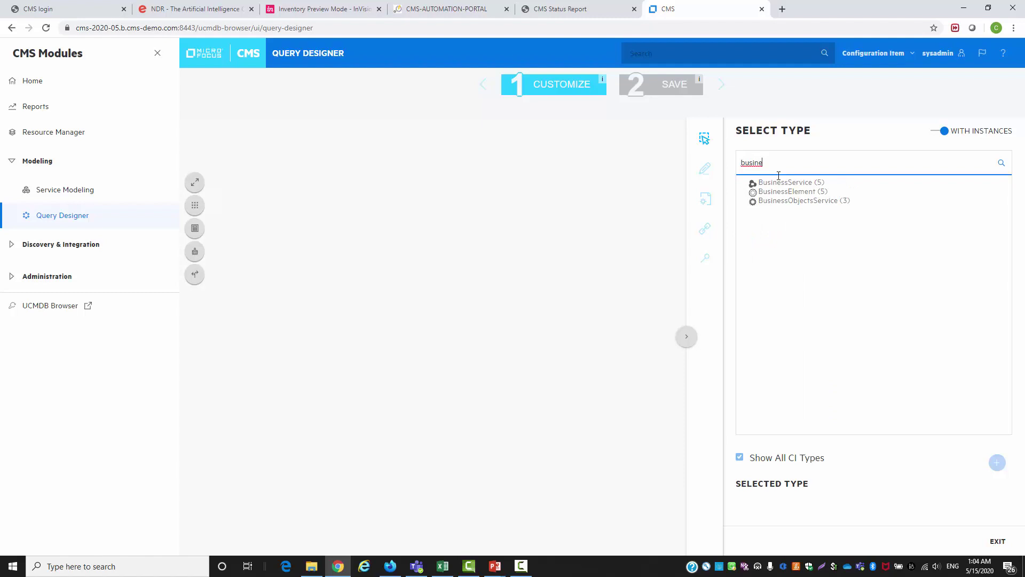
left_click(778, 183)
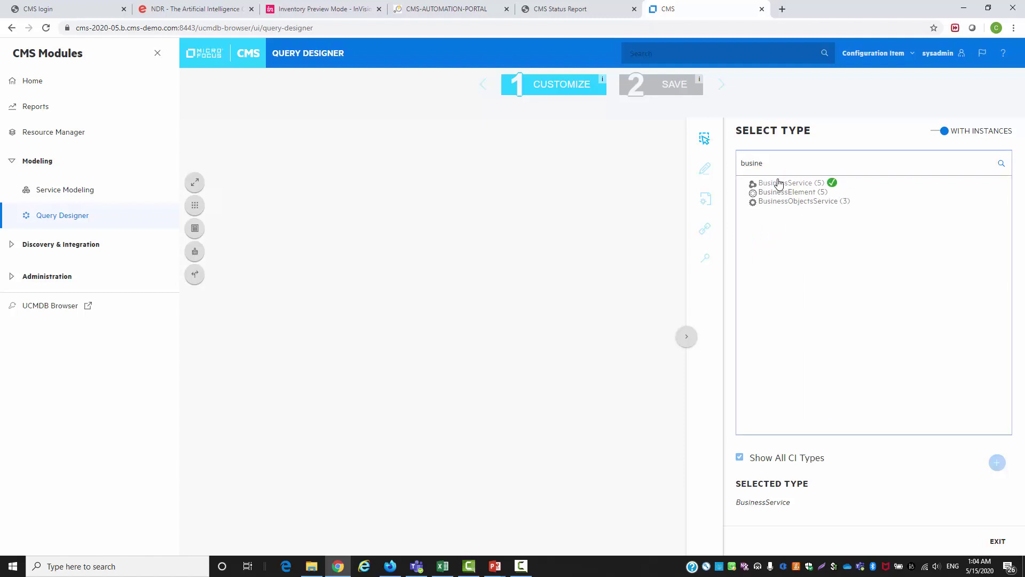
Step: Add Load Balancer and IIS Web Server to the policy's chosen CI types
key("BackSpace")
key("BackSpace")
key("BackSpace")
key("BackSpace")
key("BackSpace")
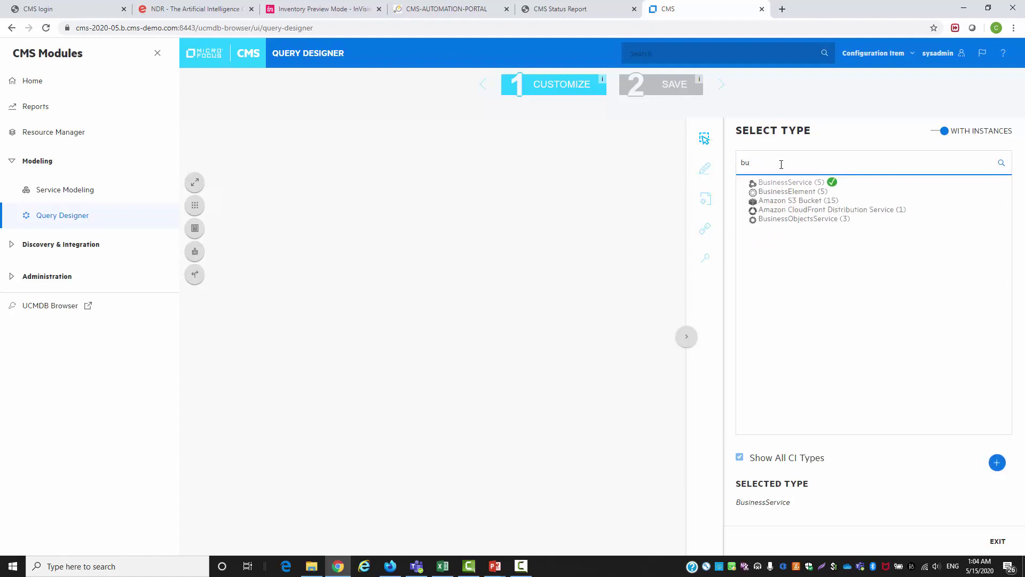
type("load")
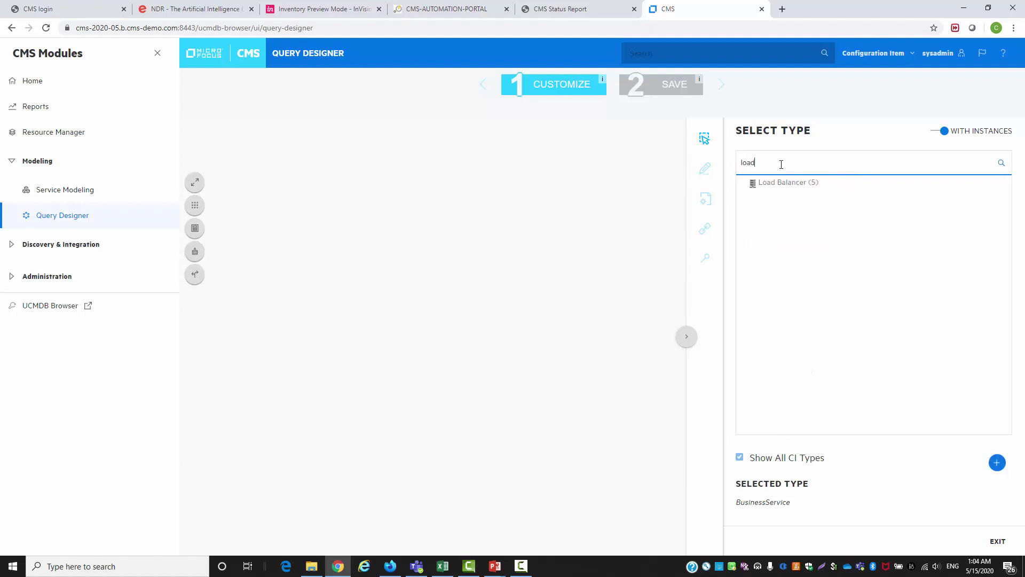
left_click(781, 184)
key("BackSpace")
key("BackSpace")
key("BackSpace")
key("BackSpace")
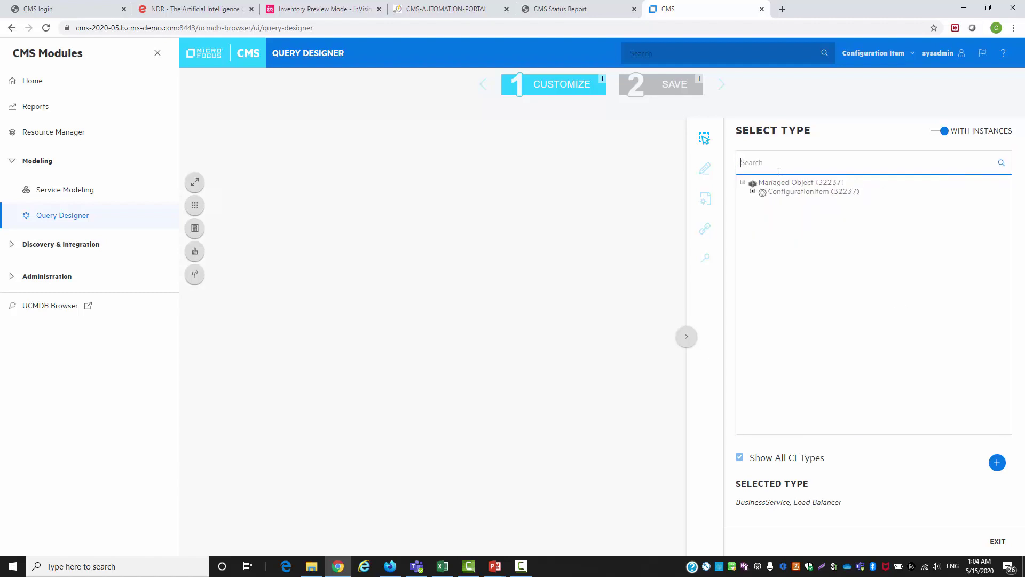
type("n")
key("BackSpace")
type("ii")
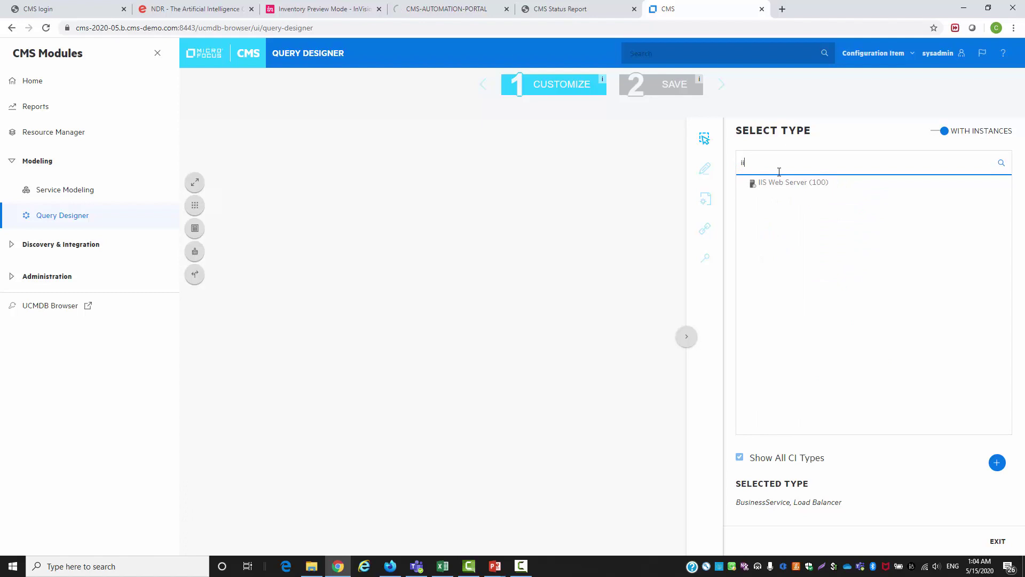
left_click(777, 182)
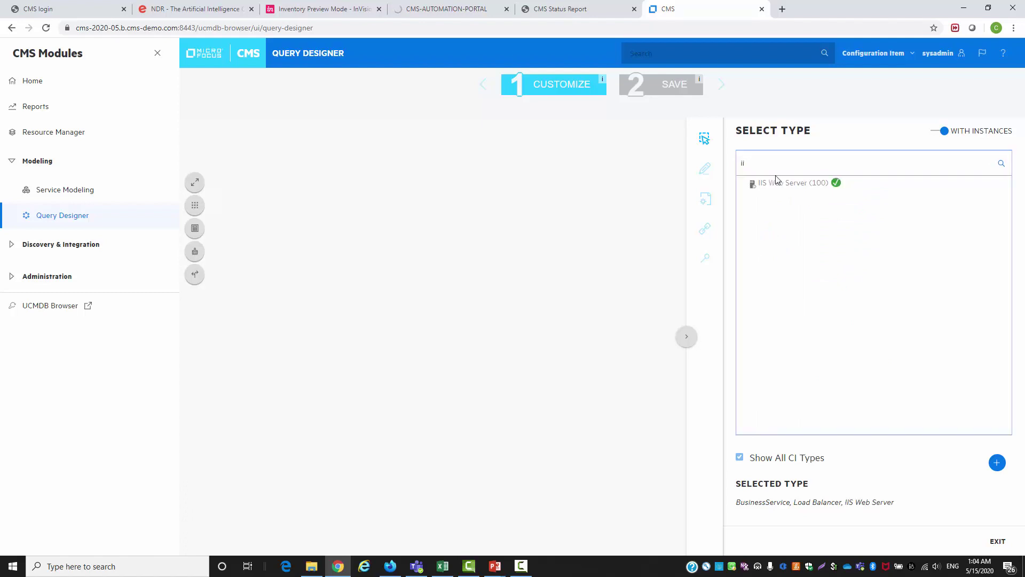
left_click(778, 163)
Step: Add Node, PostgreSQL and SQL Server, then place all six types on the canvas
key("BackSpace")
key("BackSpace")
type("node")
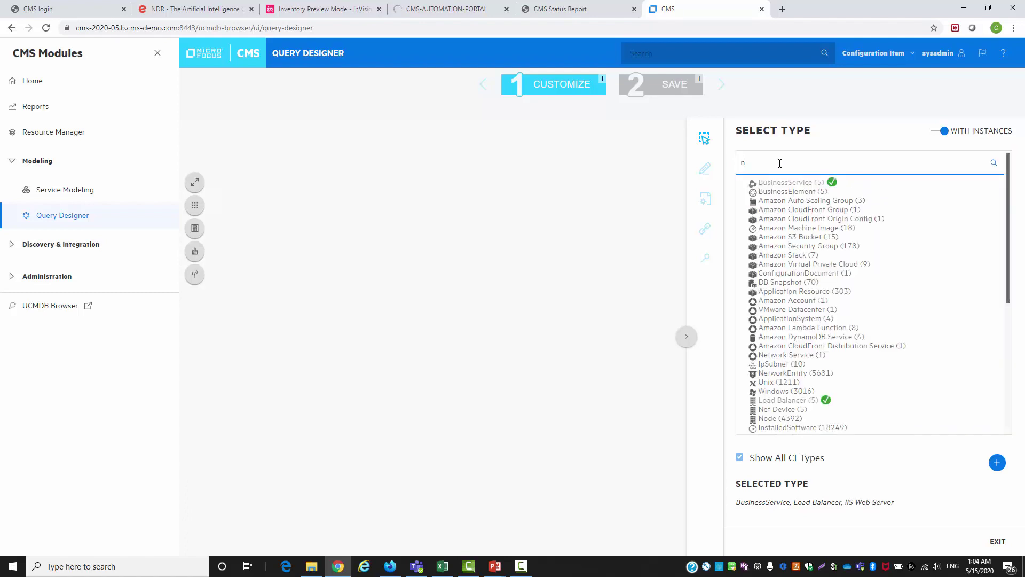
left_click(757, 183)
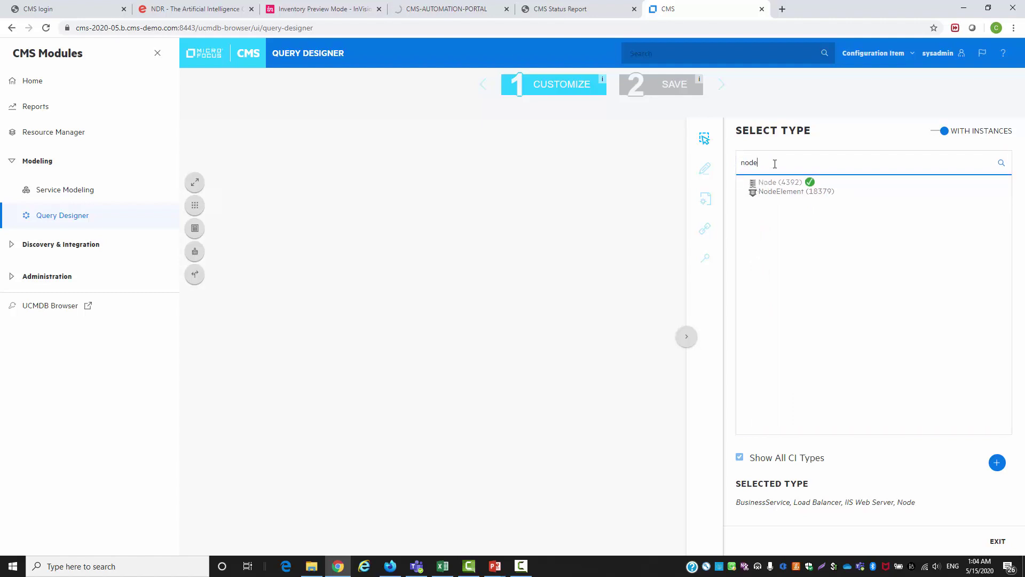
key("BackSpace")
key("BackSpace")
type("sq")
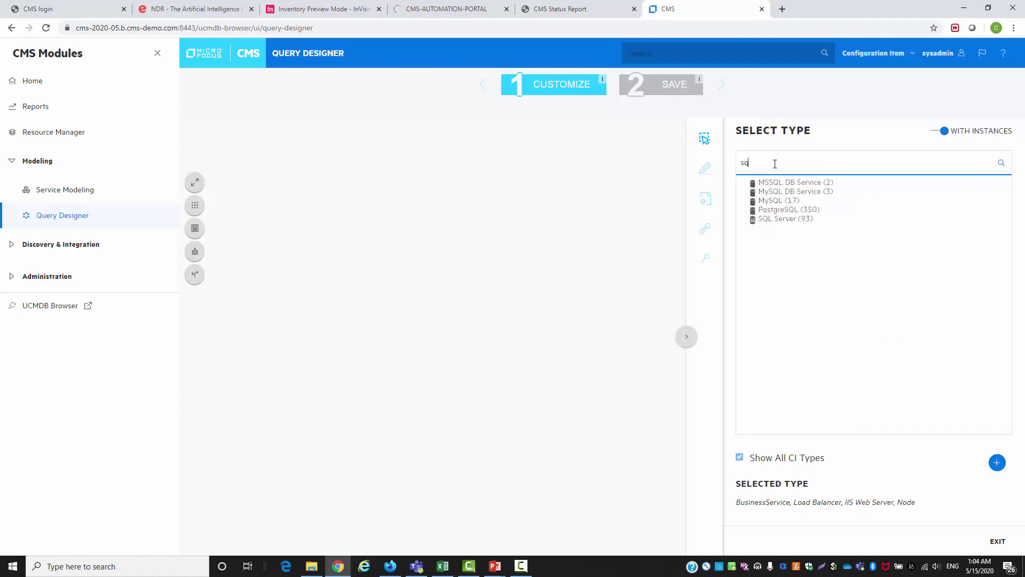
left_click(780, 210)
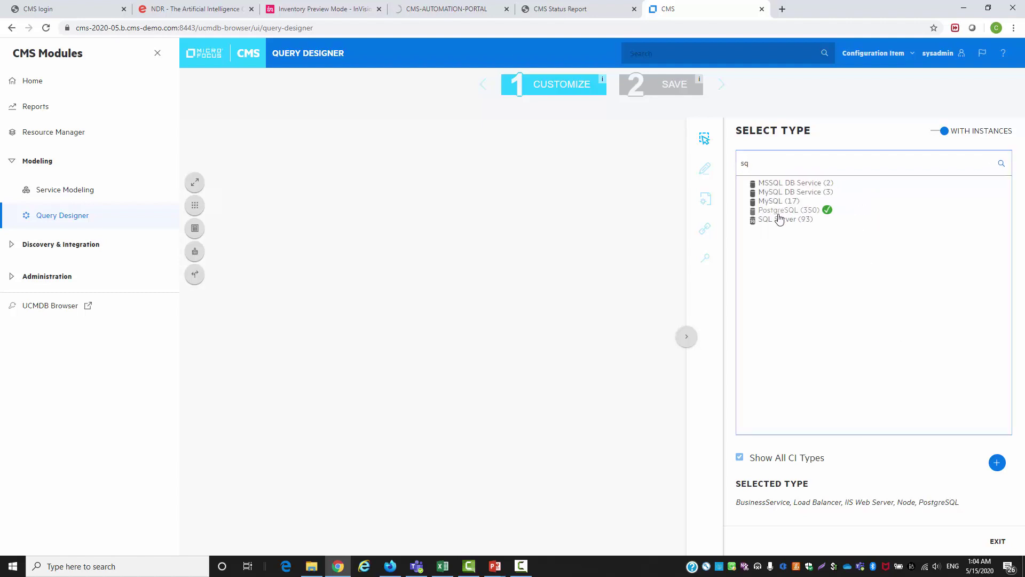
left_click(781, 219)
left_click(997, 462)
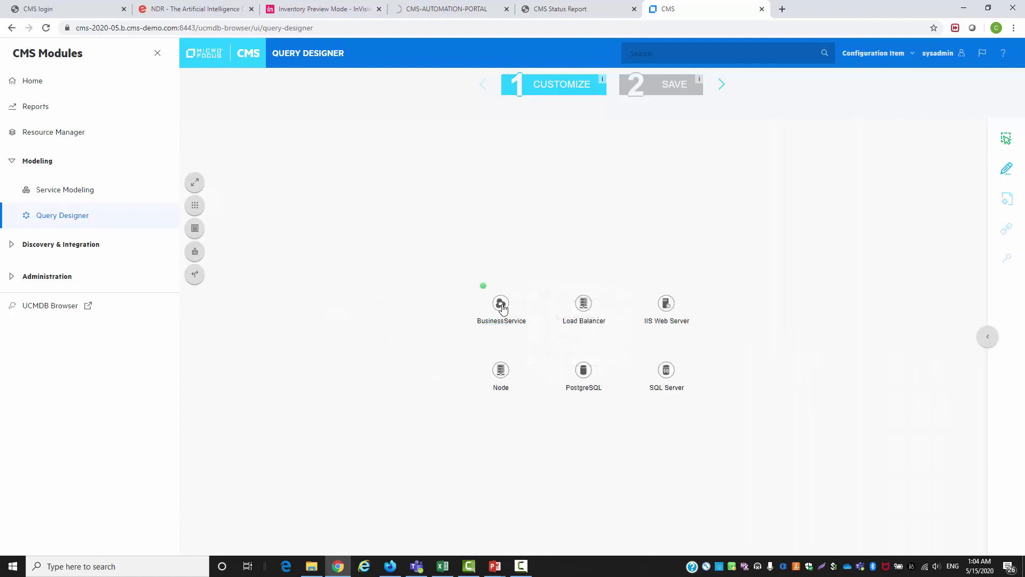
Step: Link the six CI types with containment and composition relationships and calculate instance counts
left_click_drag(502, 308, 582, 306)
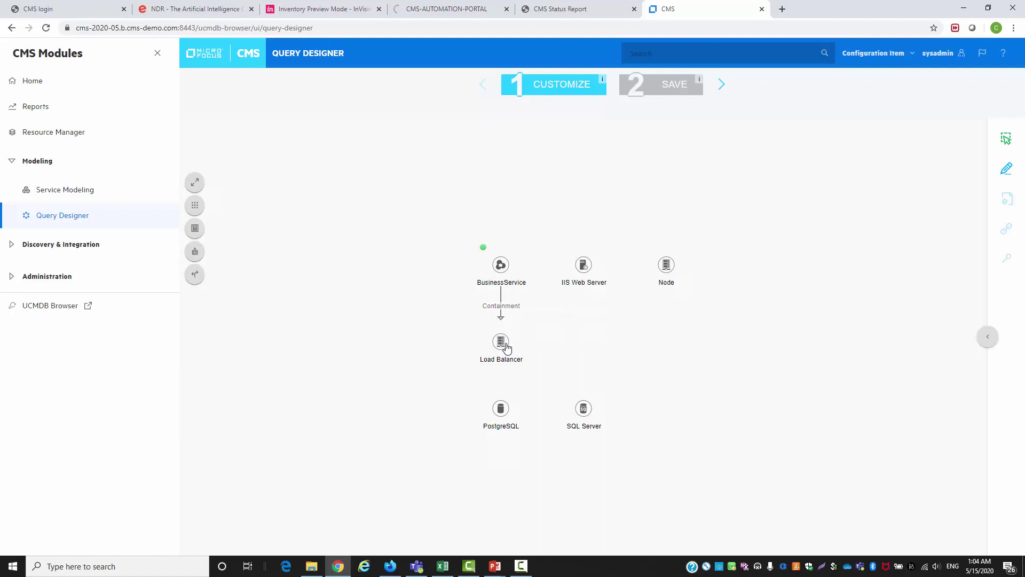
left_click_drag(501, 343, 584, 267)
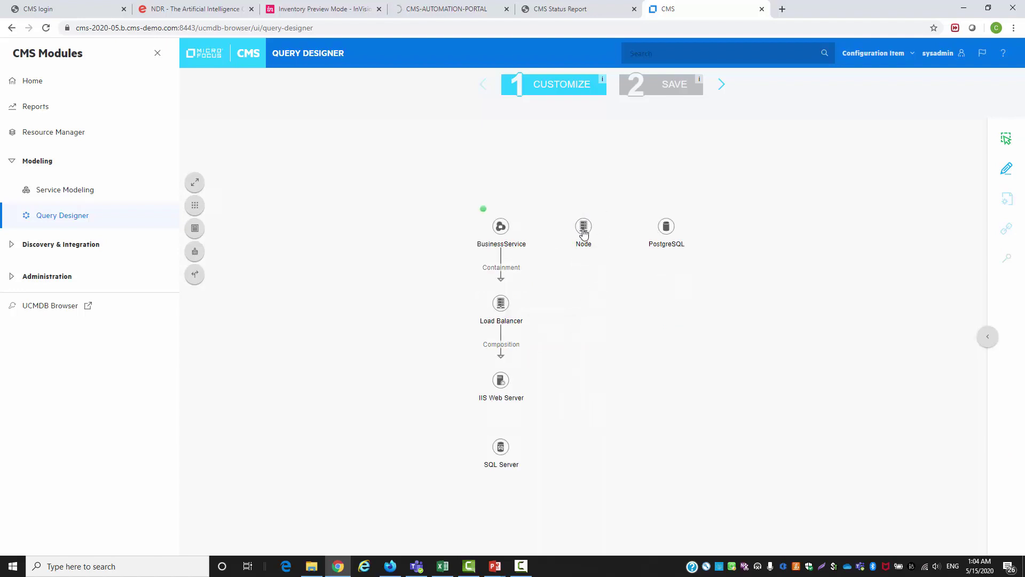
left_click_drag(584, 232, 510, 379)
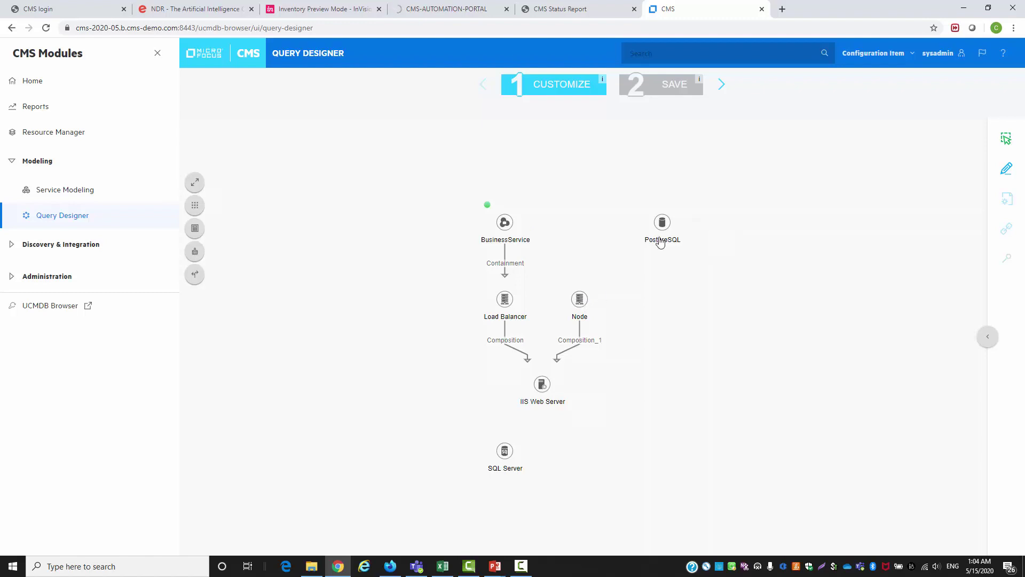
left_click_drag(660, 243, 661, 242)
left_click_drag(567, 332, 667, 271)
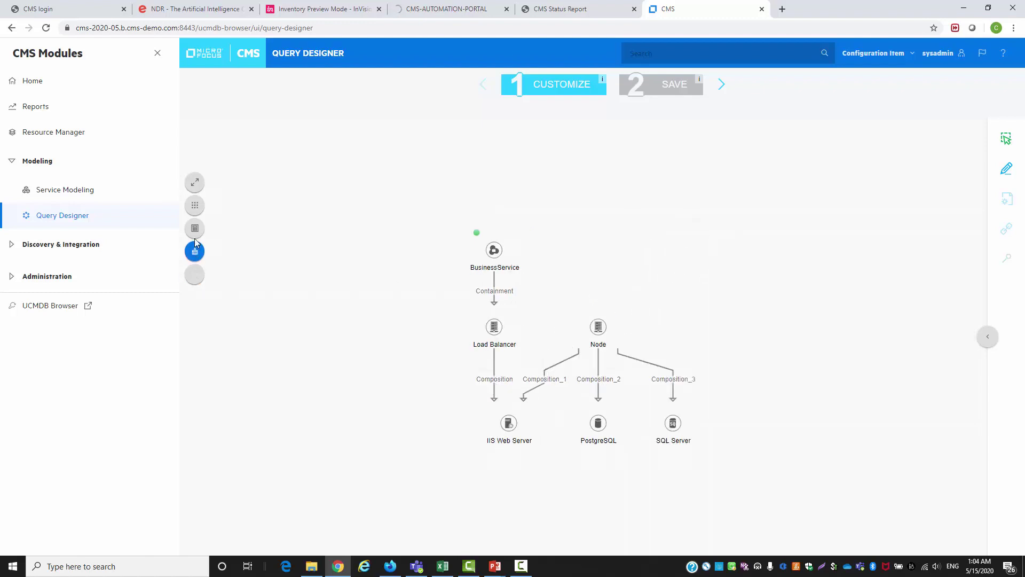
left_click(195, 230)
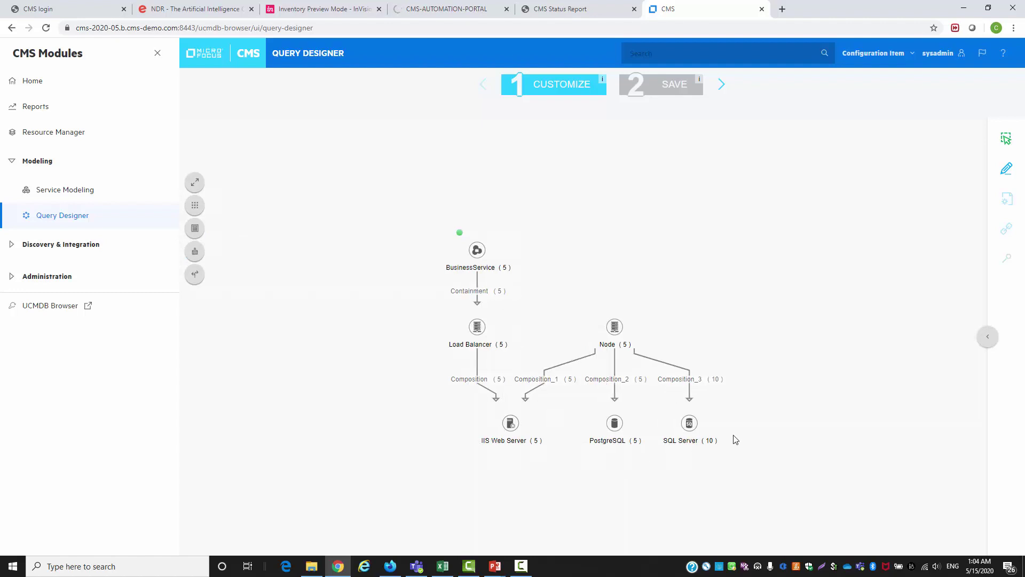
left_click(693, 431)
Step: Add a SQL Server condition requiring Version greater than 2010
right_click(692, 431)
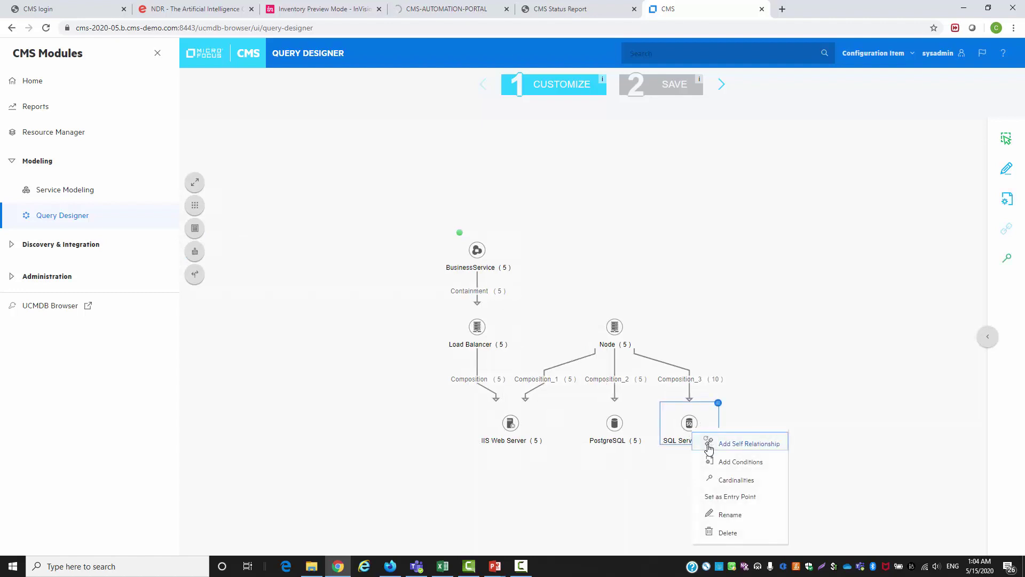
left_click(713, 463)
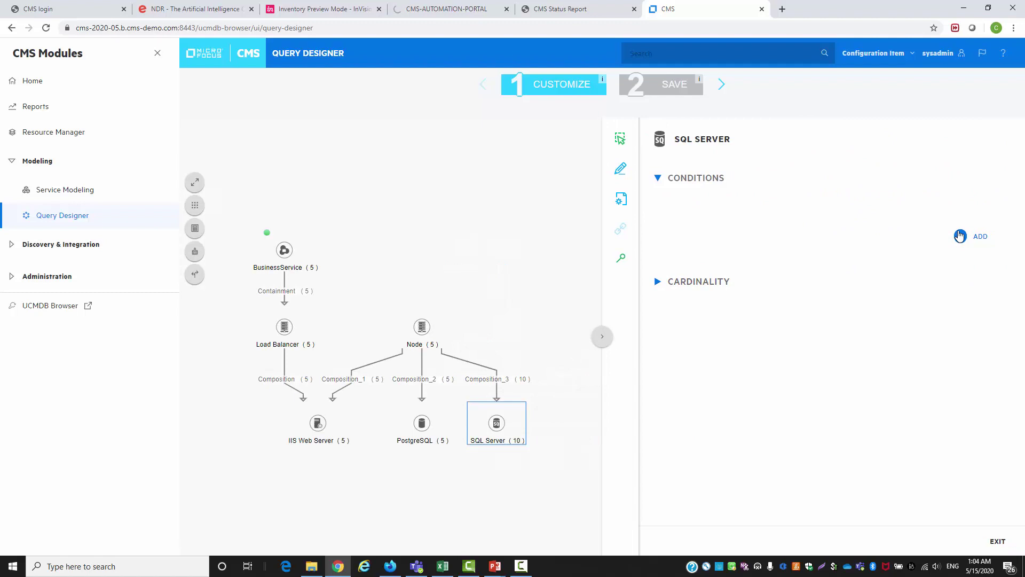
left_click(959, 236)
left_click(726, 229)
left_click(701, 250)
type("v")
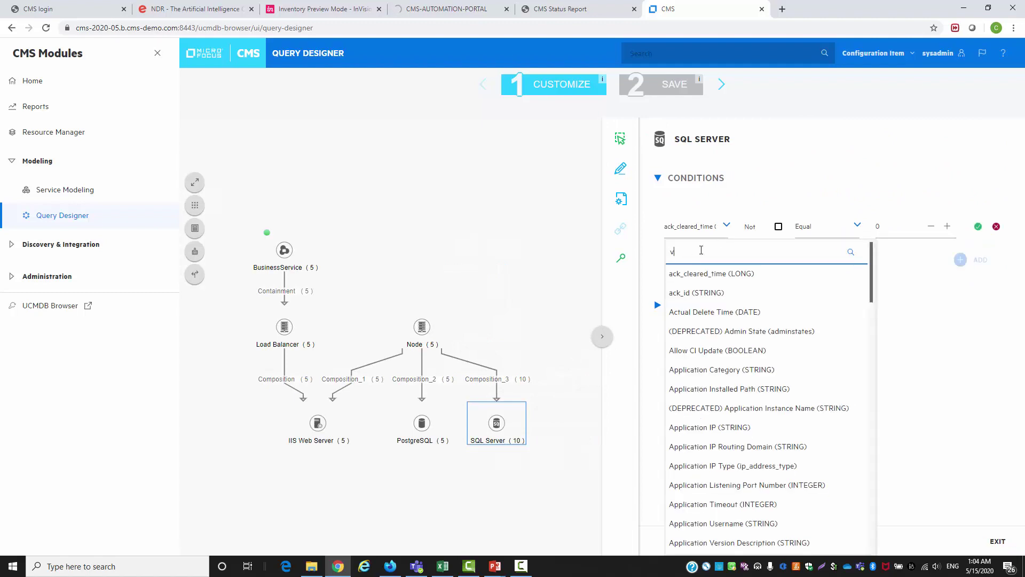
type("ers")
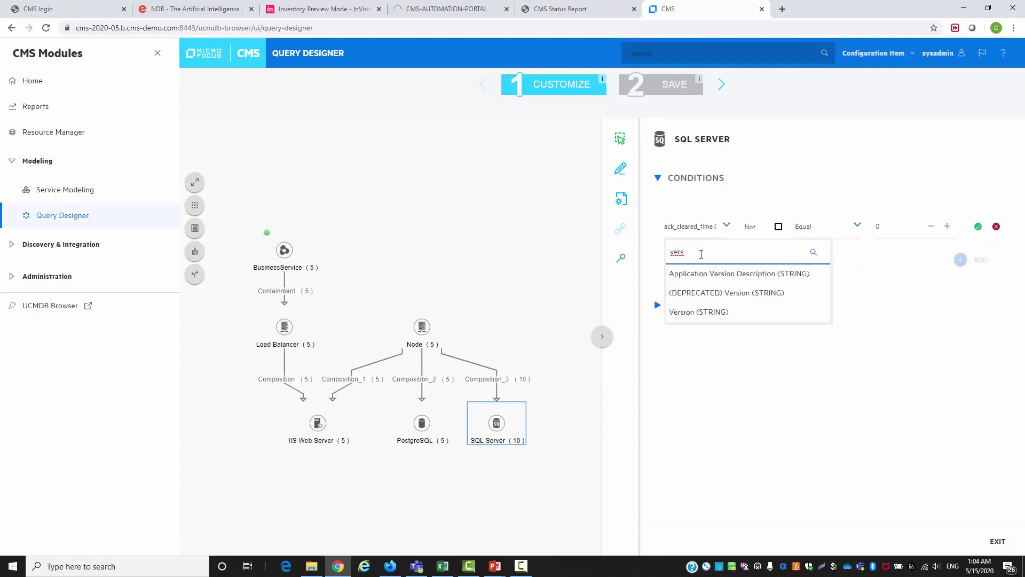
left_click(698, 311)
left_click(833, 235)
left_click(825, 306)
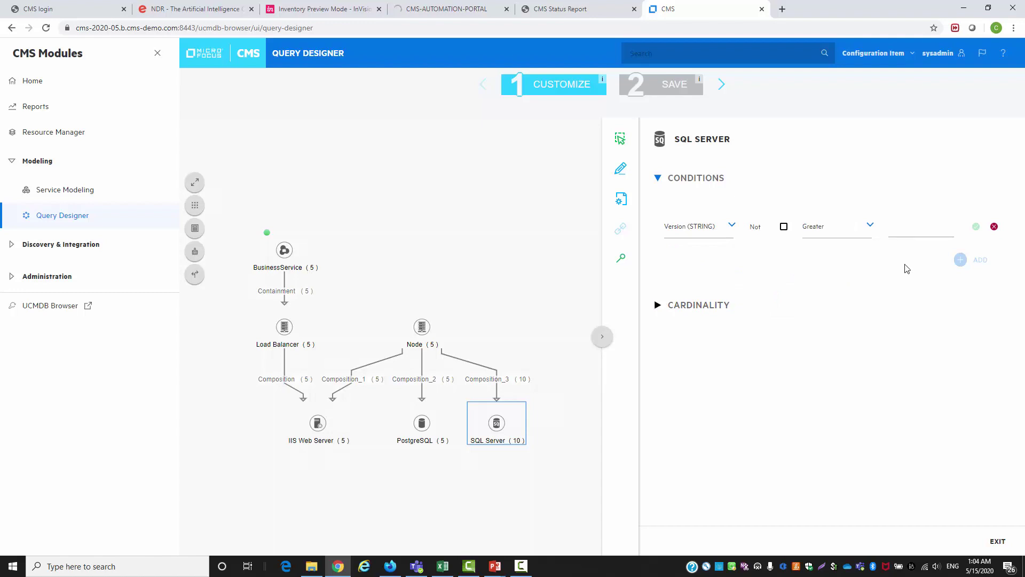
type("2010")
left_click(977, 227)
Step: Add a PostgreSQL condition requiring Version greater than 9.3
left_click(410, 432)
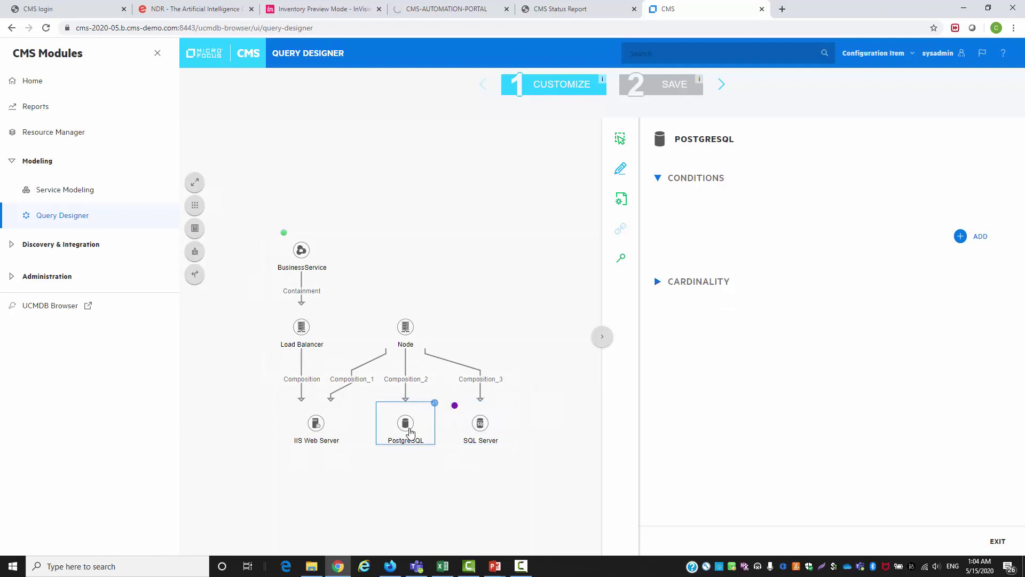
left_click(960, 236)
left_click(693, 234)
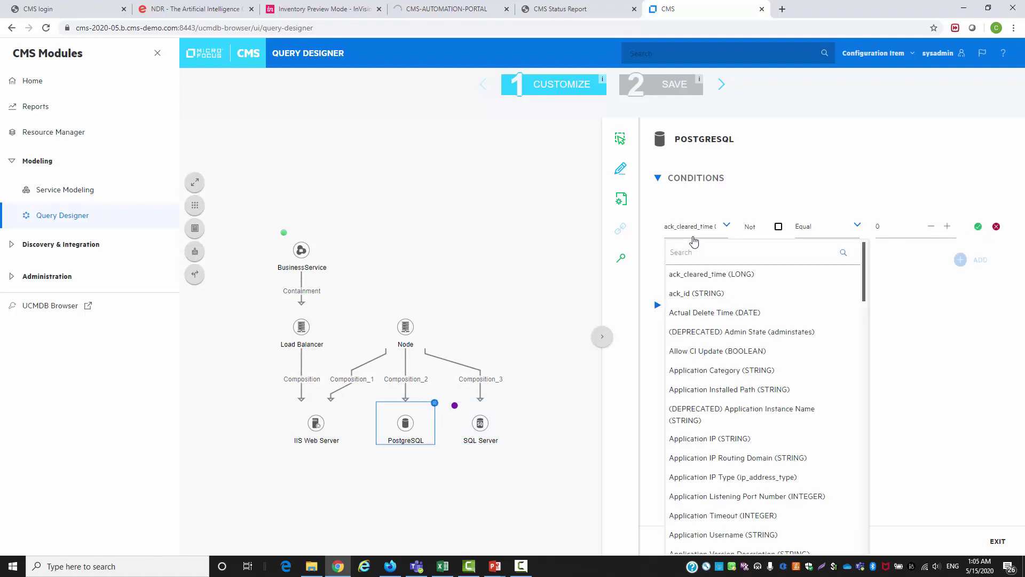
type("vers")
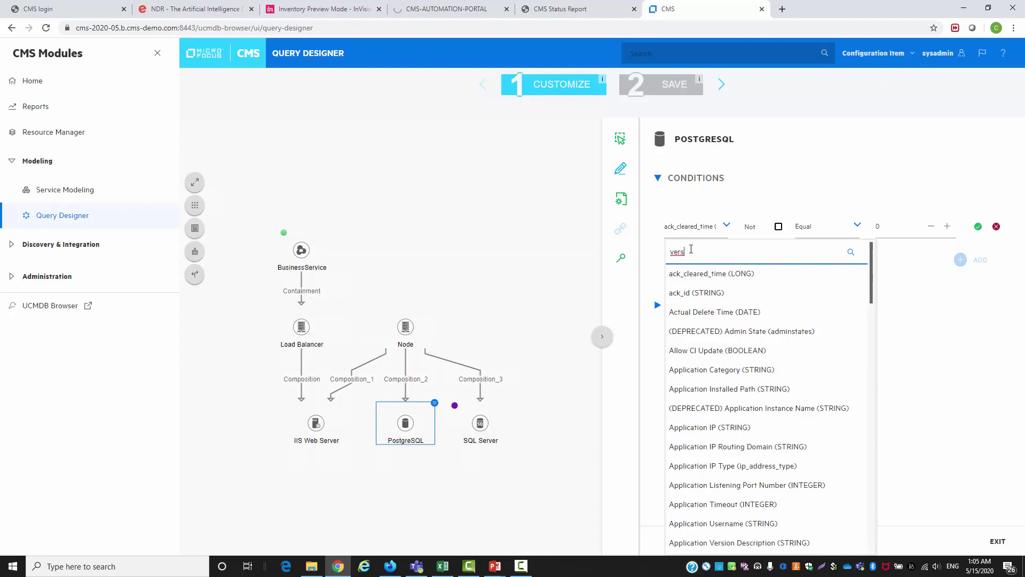
left_click(700, 312)
left_click(831, 234)
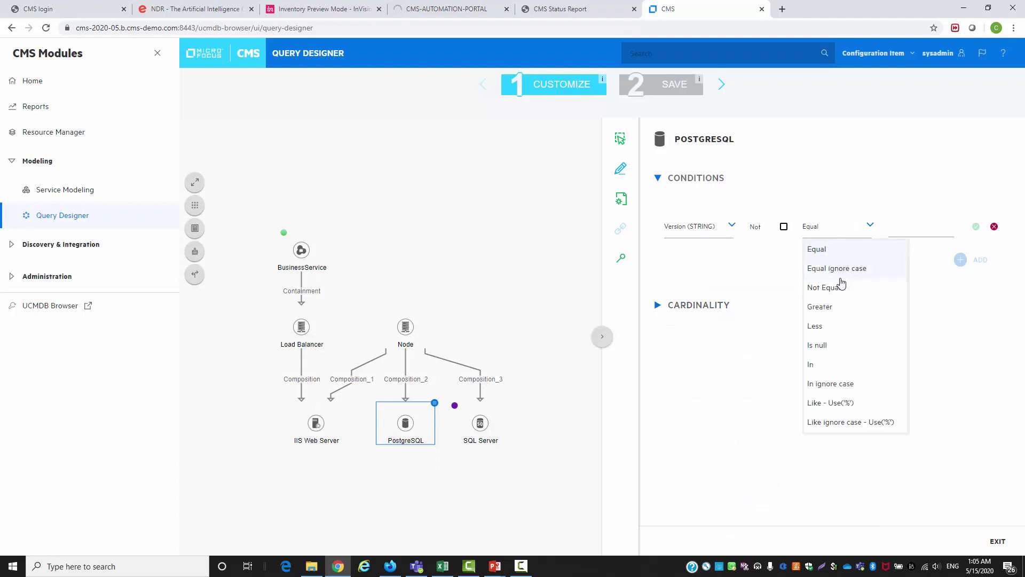
left_click(824, 307)
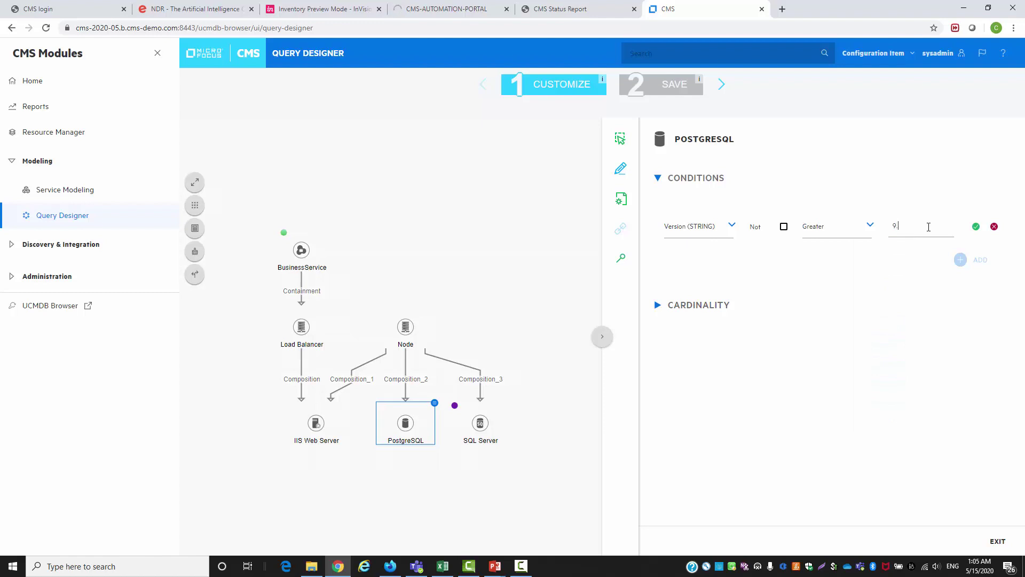
left_click(974, 229)
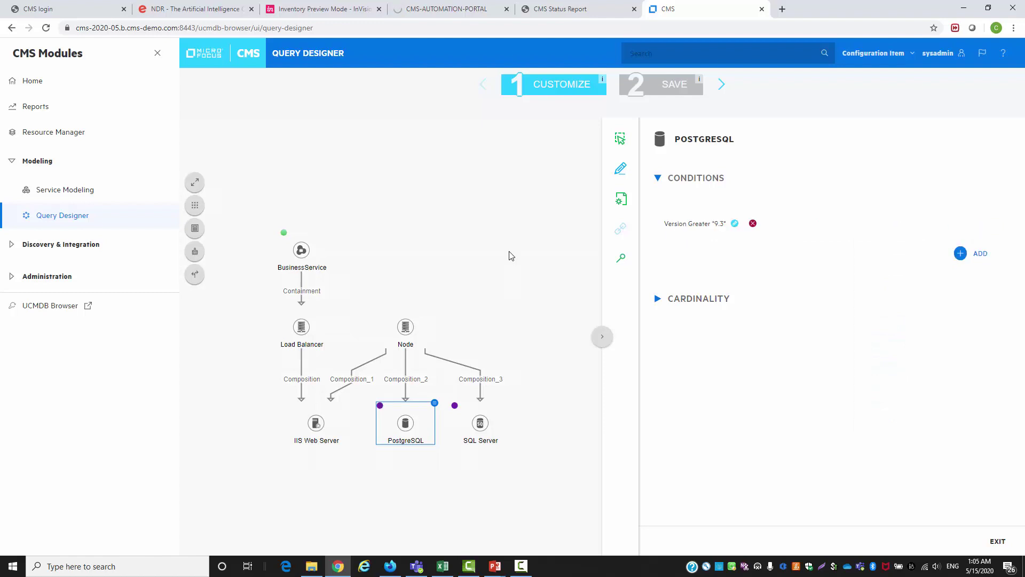
left_click(399, 337)
Step: Set Node's Composition_3 cardinality minimum to 2 and recalculate the result counts
left_click(664, 285)
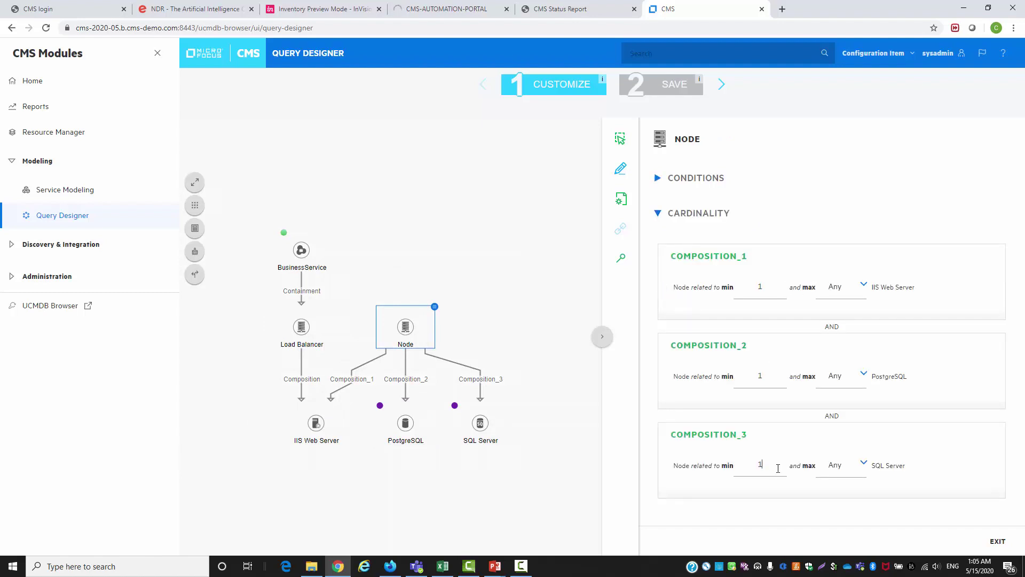
key("BackSpace")
type("2")
left_click(567, 407)
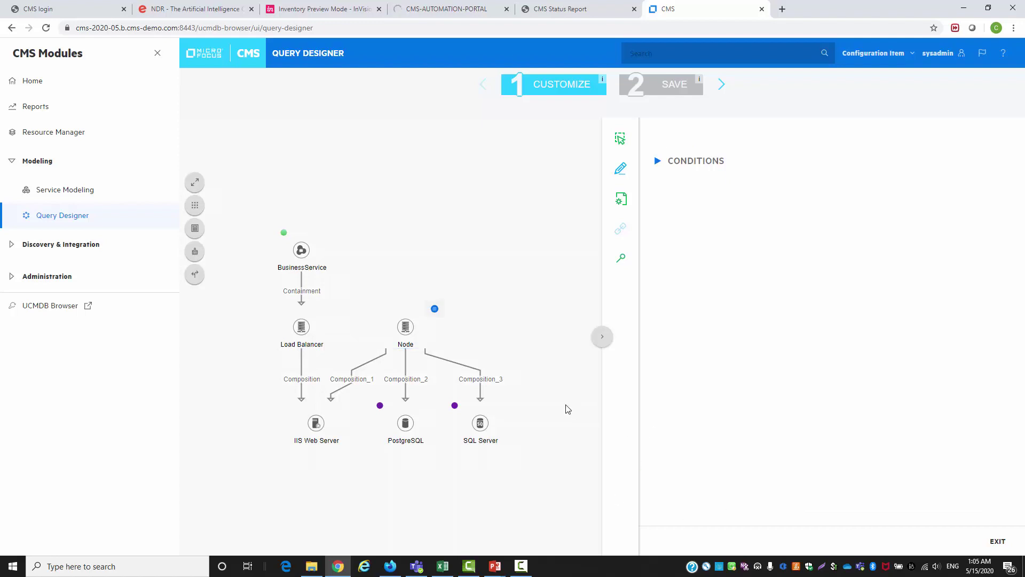
left_click(602, 339)
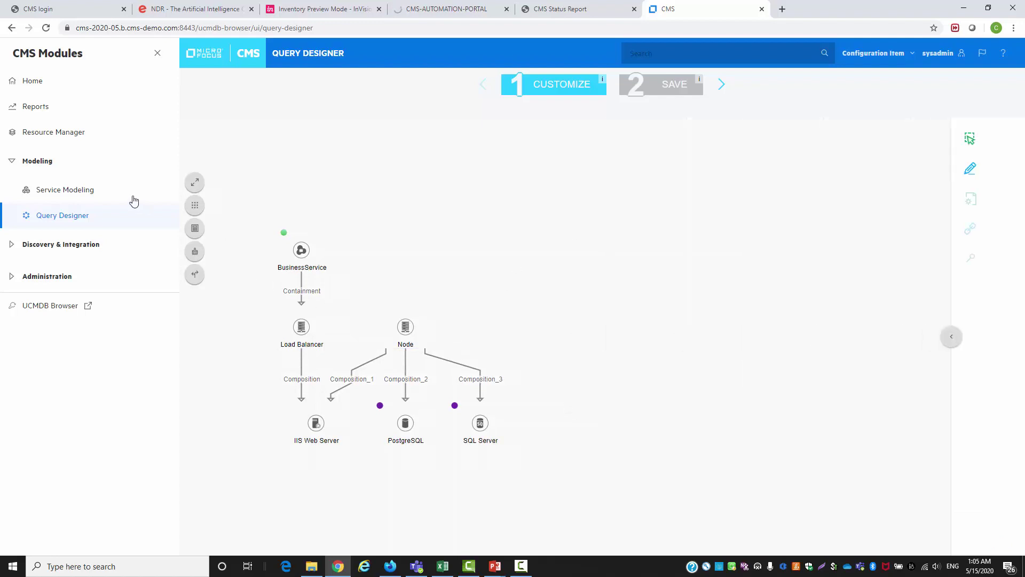
left_click(193, 229)
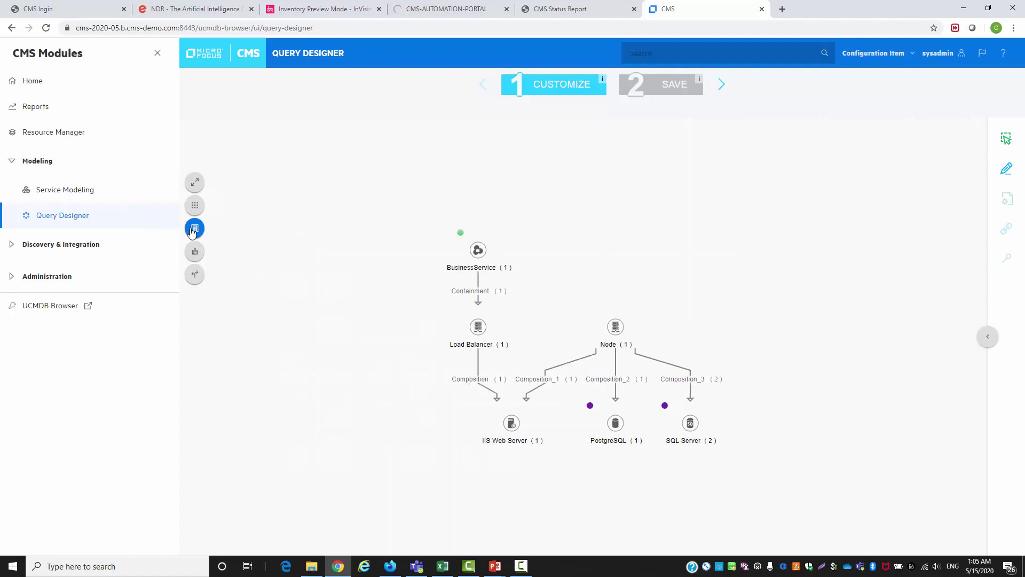
Step: Save the policy as 'Business Service Policy based on Running Software' under /Policy
left_click(722, 84)
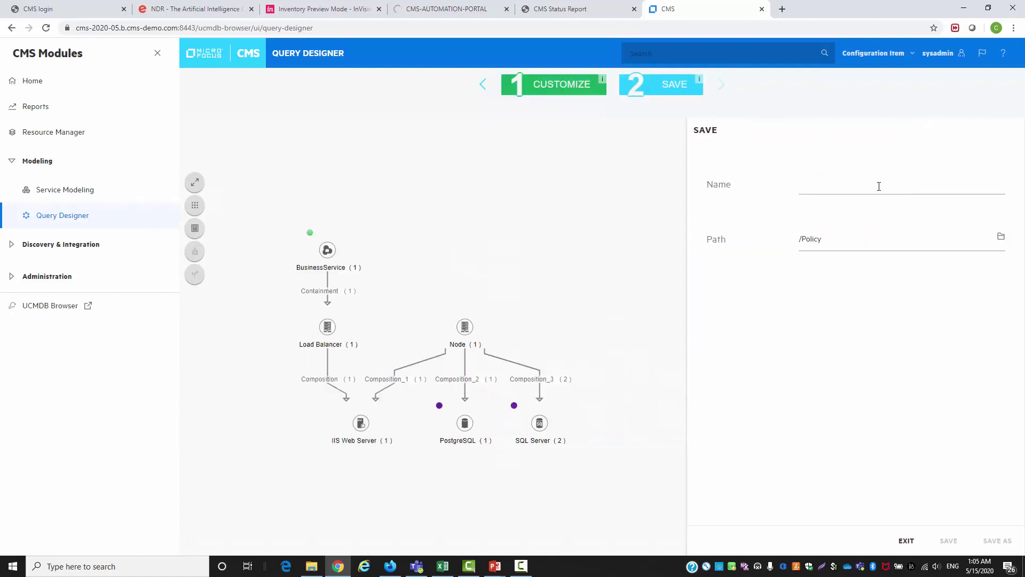
type("Business Service Policy based on Running Software")
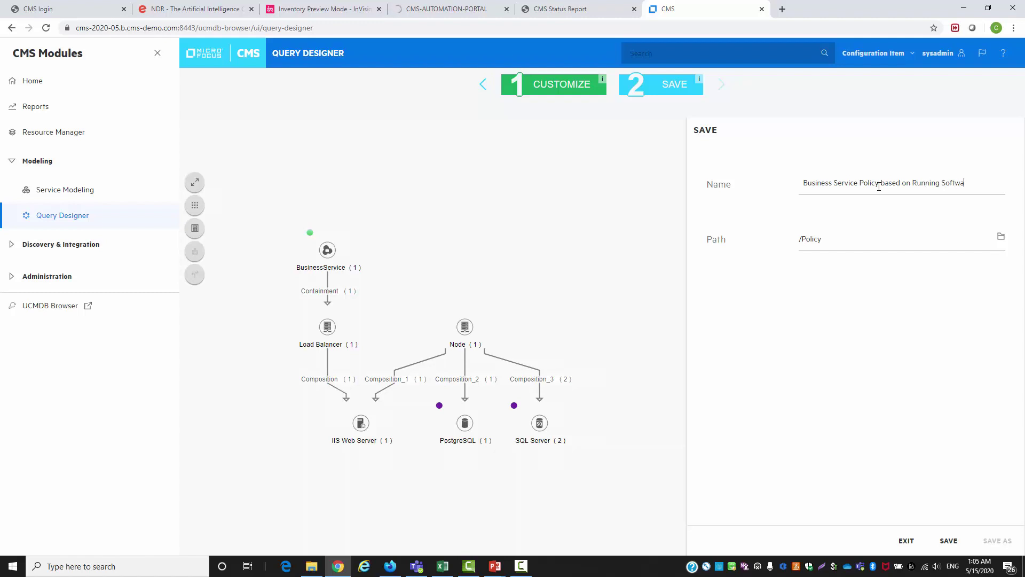
left_click(949, 540)
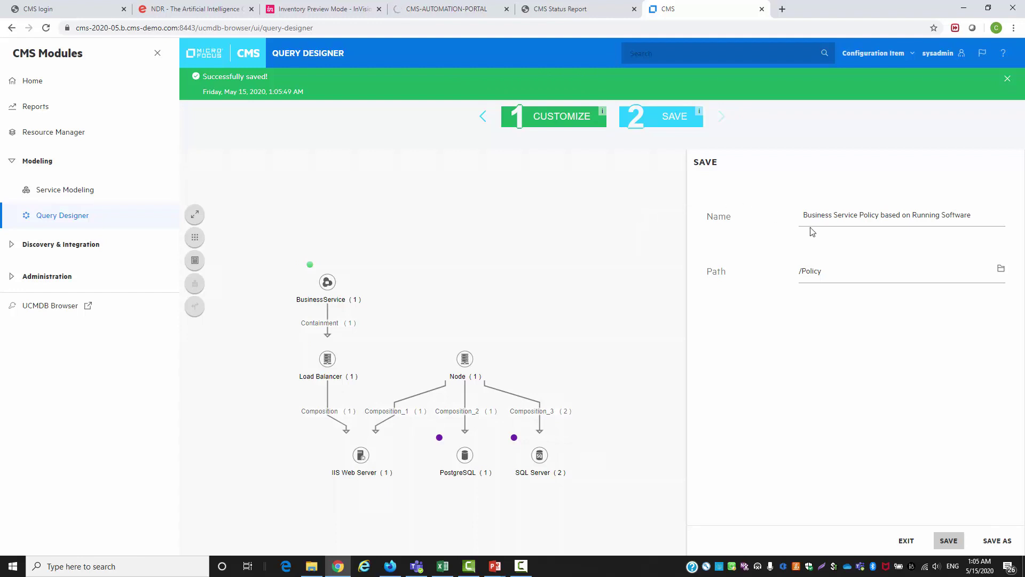
left_click(907, 541)
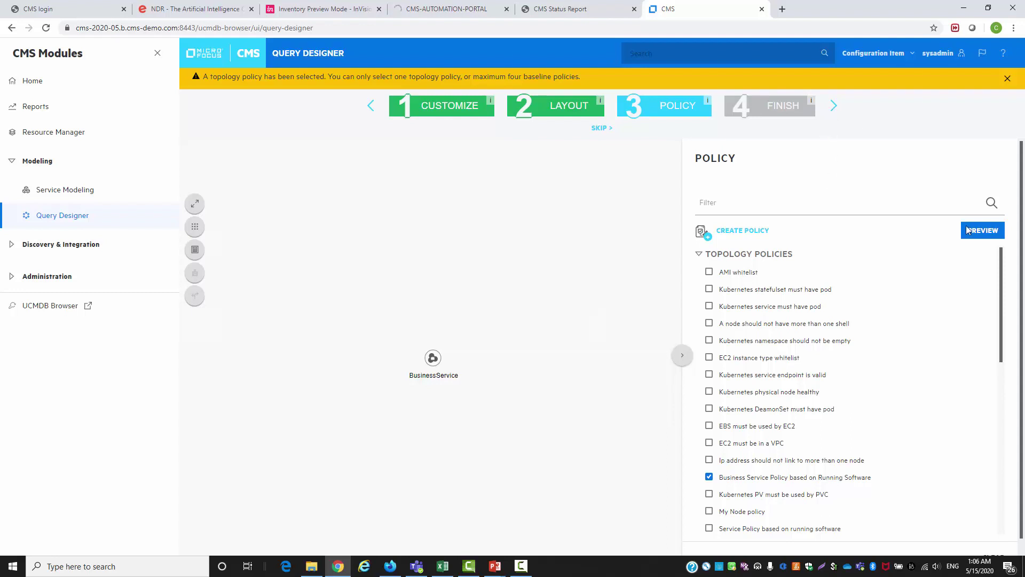
Step: Preview the policy's compliance results, inspect the non-compliant group, then advance to Finish
left_click(978, 212)
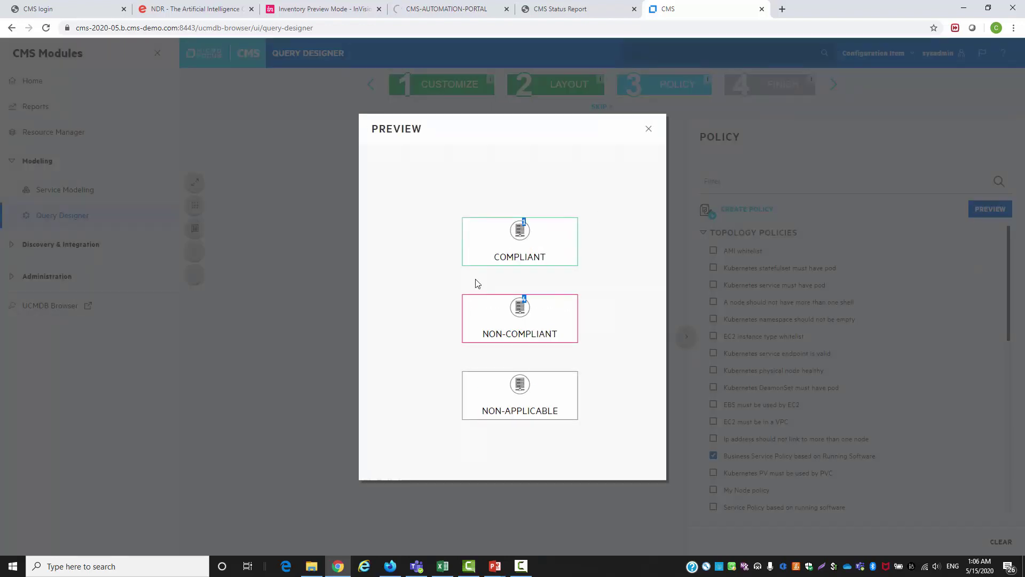
left_click(529, 344)
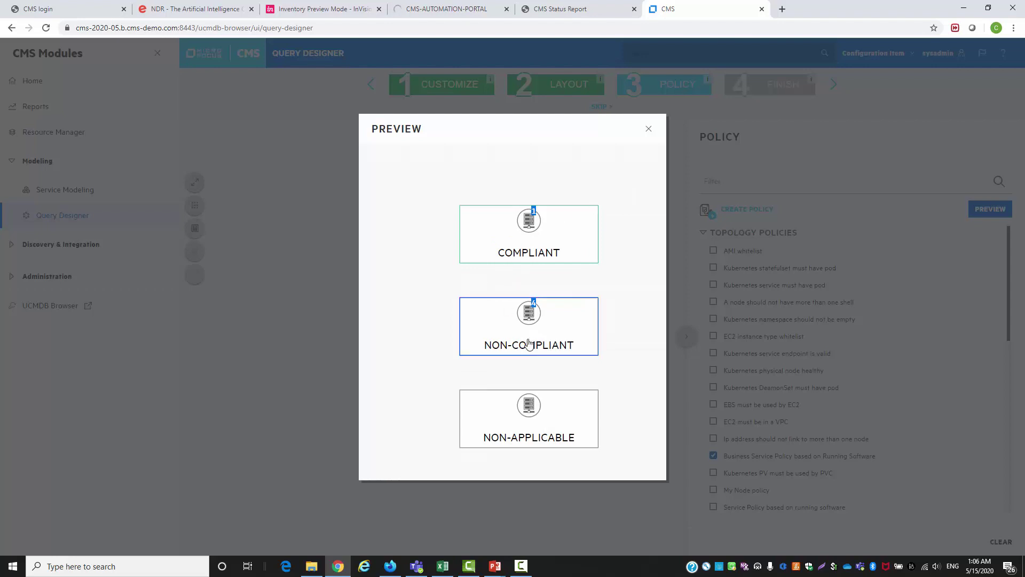
left_click(651, 130)
left_click(835, 84)
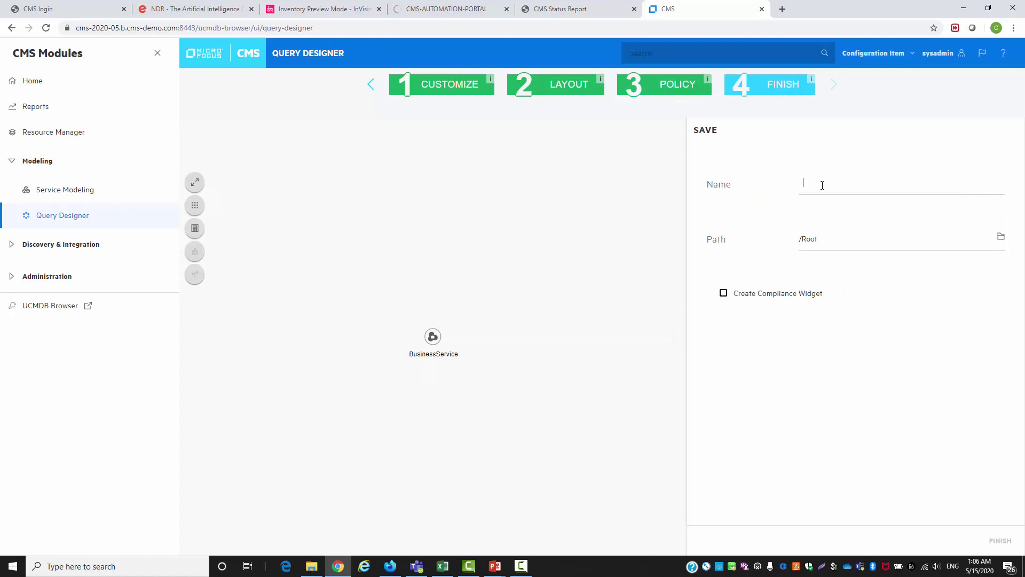
Step: Finish the 'Business Service Compliance Report' and add its pie widget to the dashboard
type("Business Service Compliance Report")
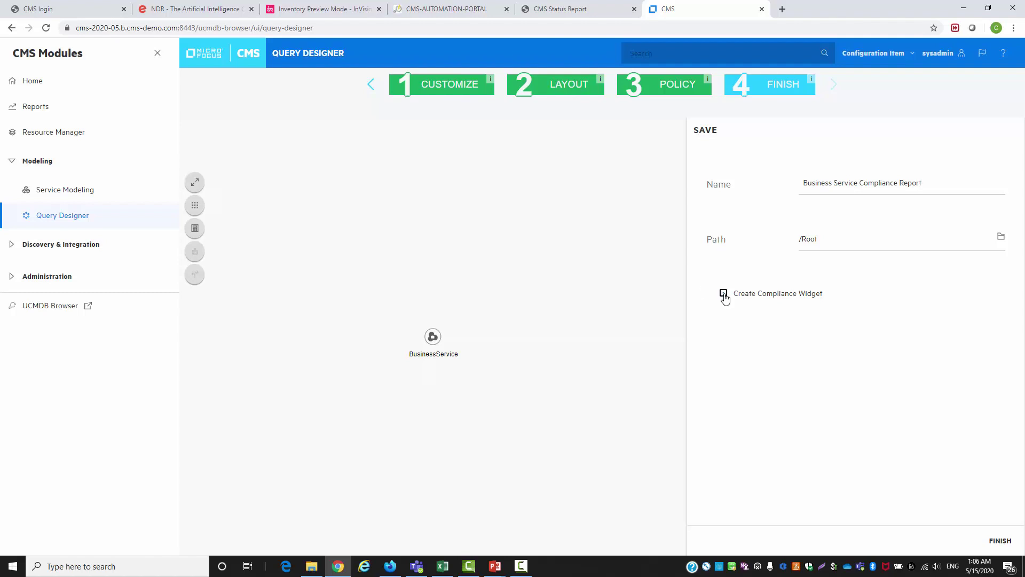
left_click(1001, 540)
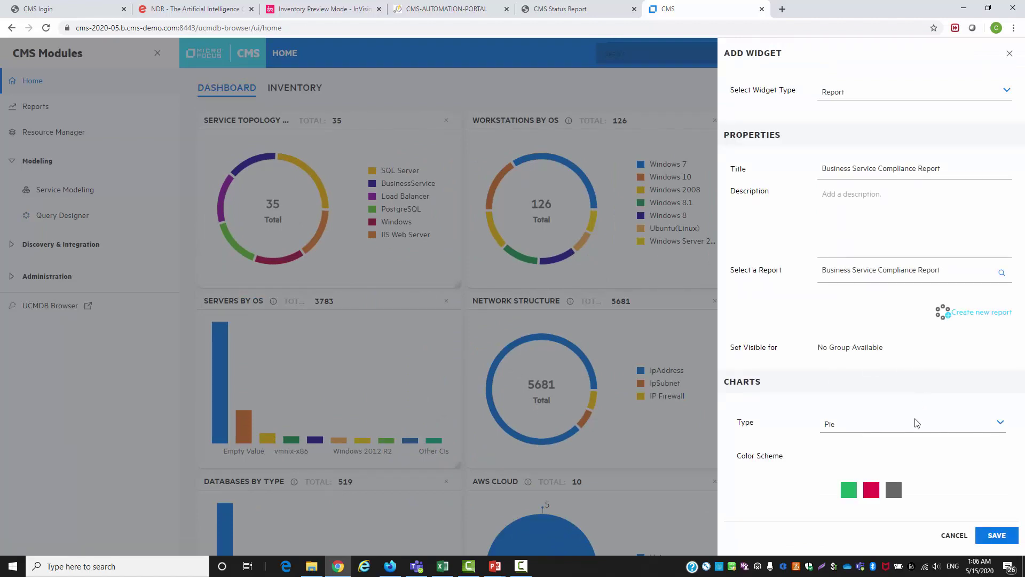
left_click(986, 535)
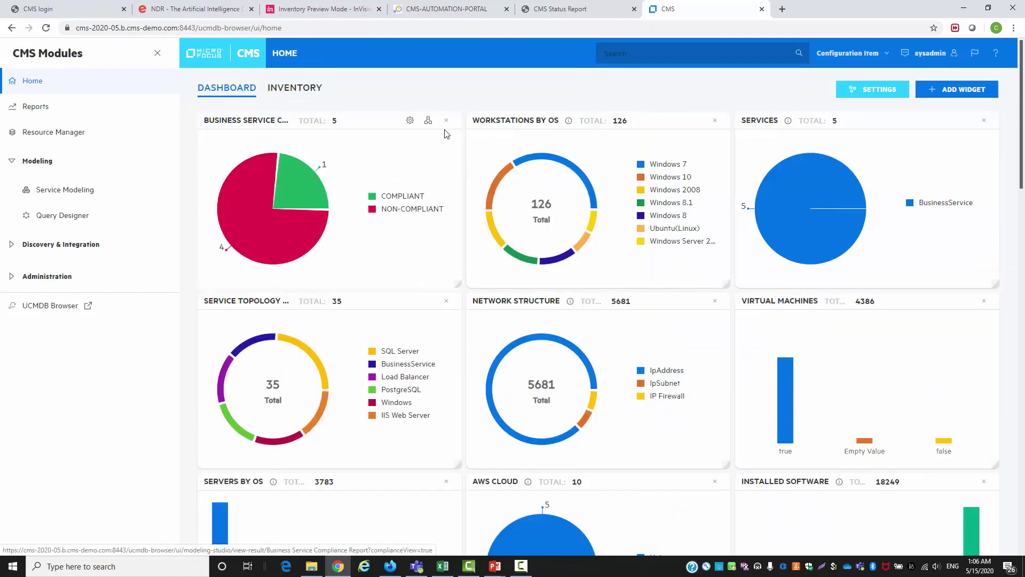
Step: Drill into the NON-COMPLIANT services on the report map and show Data Ingestion Service's details
left_click(428, 123)
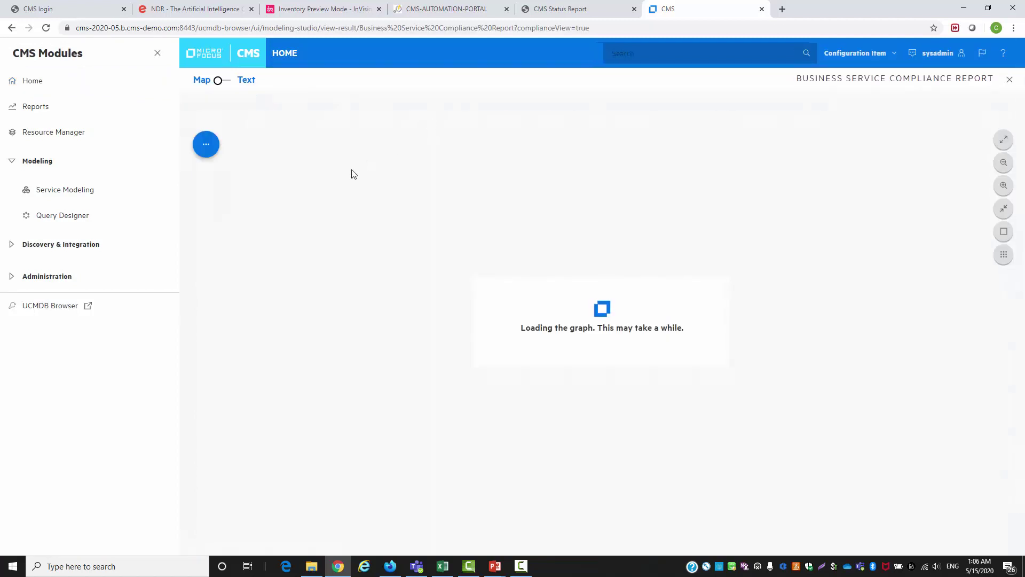
scroll(658, 317, "up", 3)
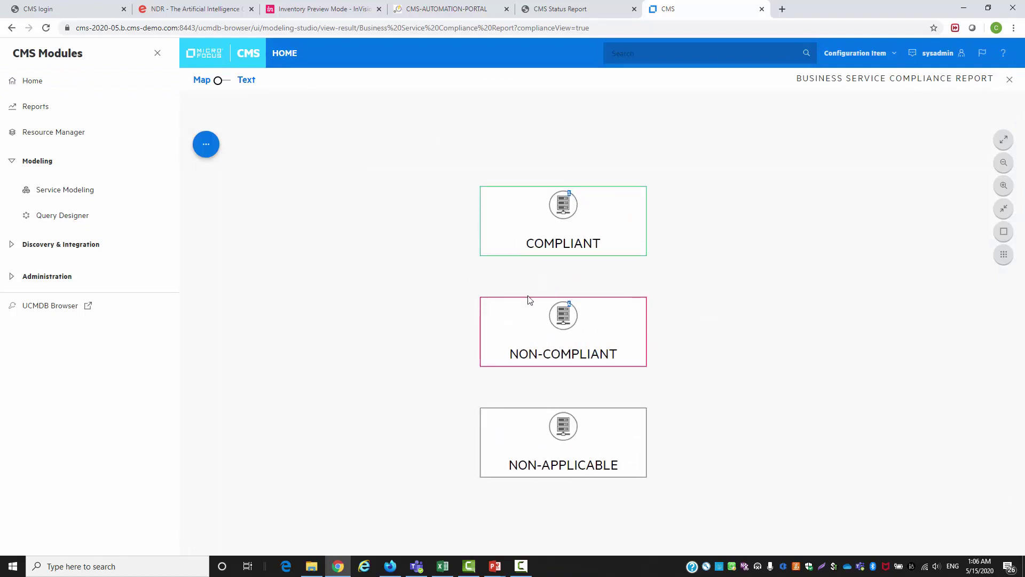
double_click(531, 325)
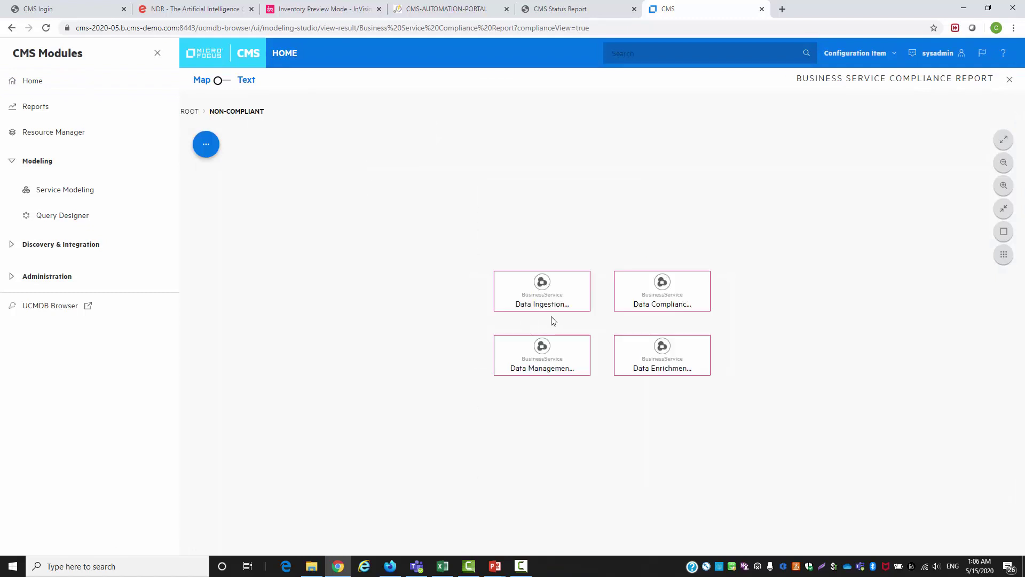
mouse_move(576, 308)
left_click(577, 309)
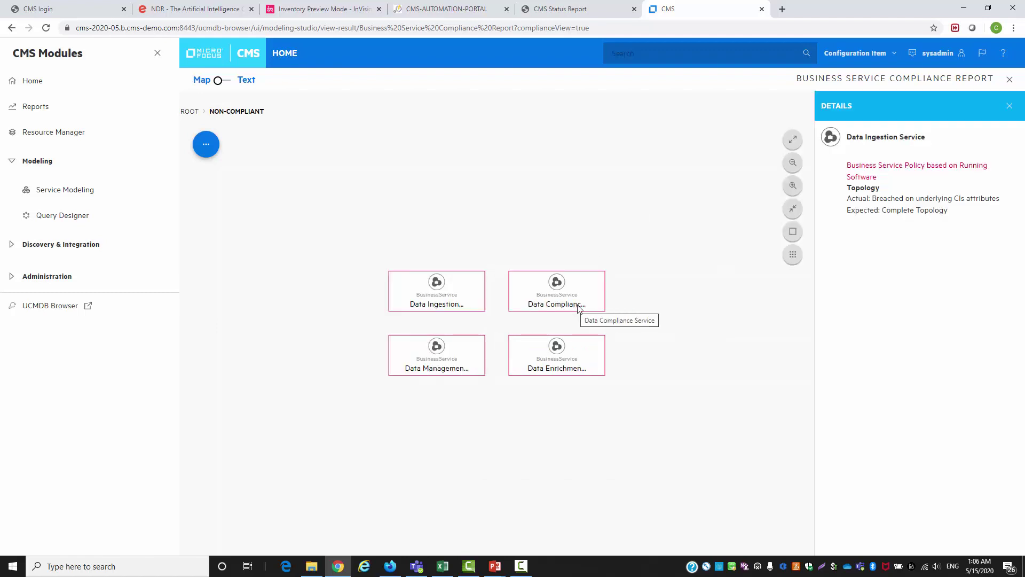
Step: Add the related nlb-test-1 load balancer to Data Ingestion Service on the map
left_click(472, 311)
left_click(206, 152)
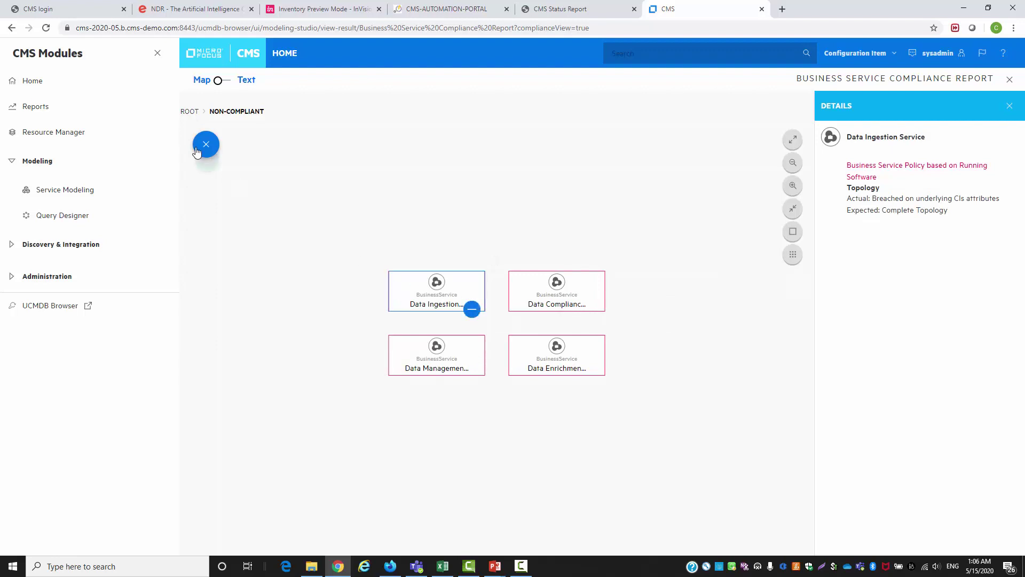
left_click(208, 221)
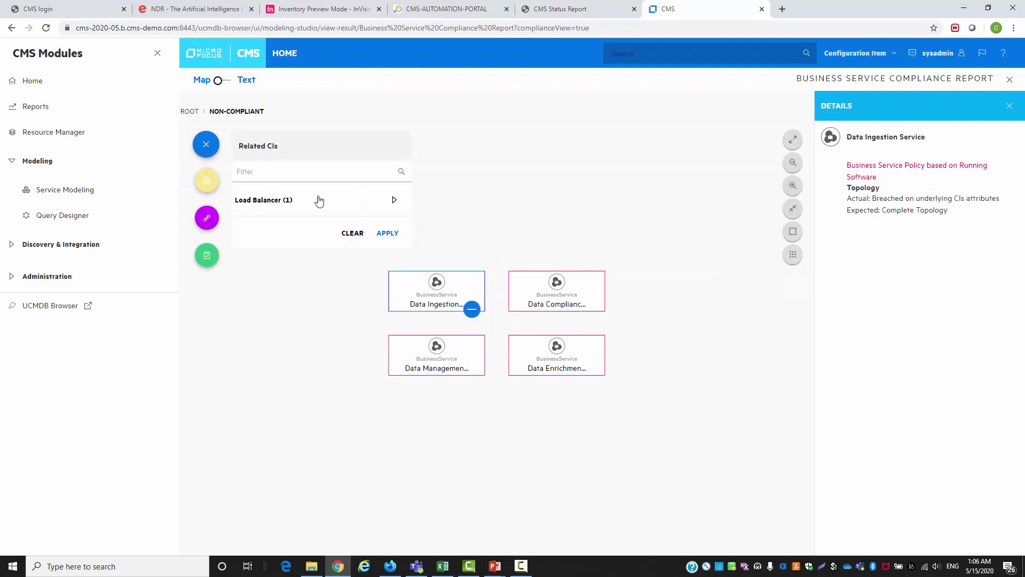
left_click(258, 216)
left_click(243, 226)
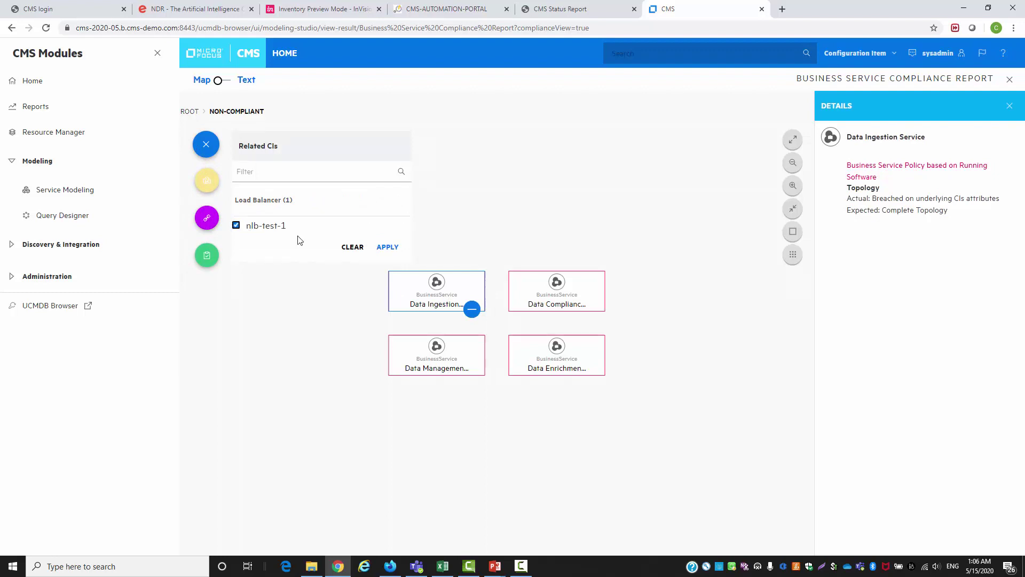
left_click(1010, 107)
left_click(385, 248)
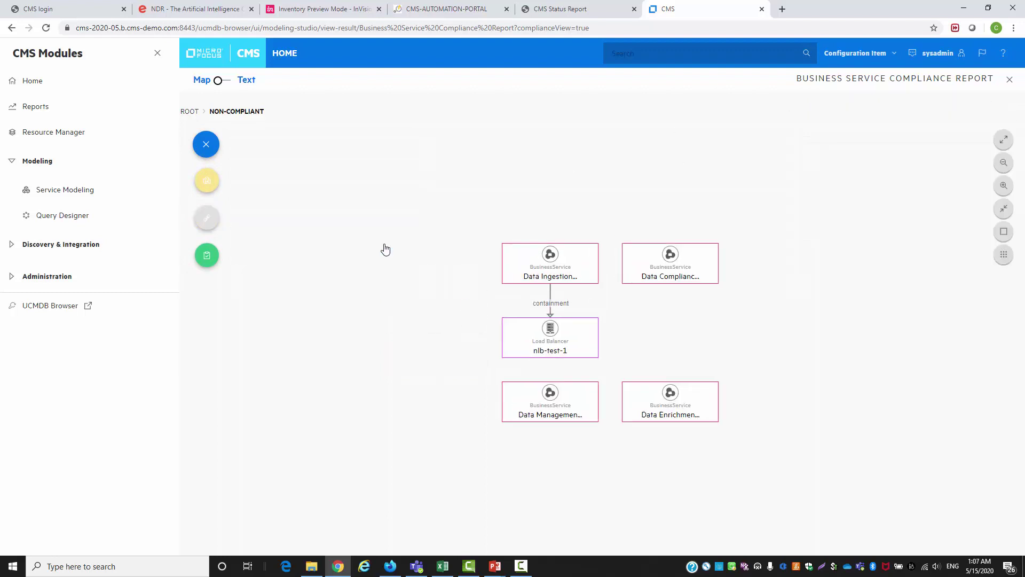
Step: Add iis_web_server under nlb-test-1, then its Windows host under iis_web_server
left_click(593, 395)
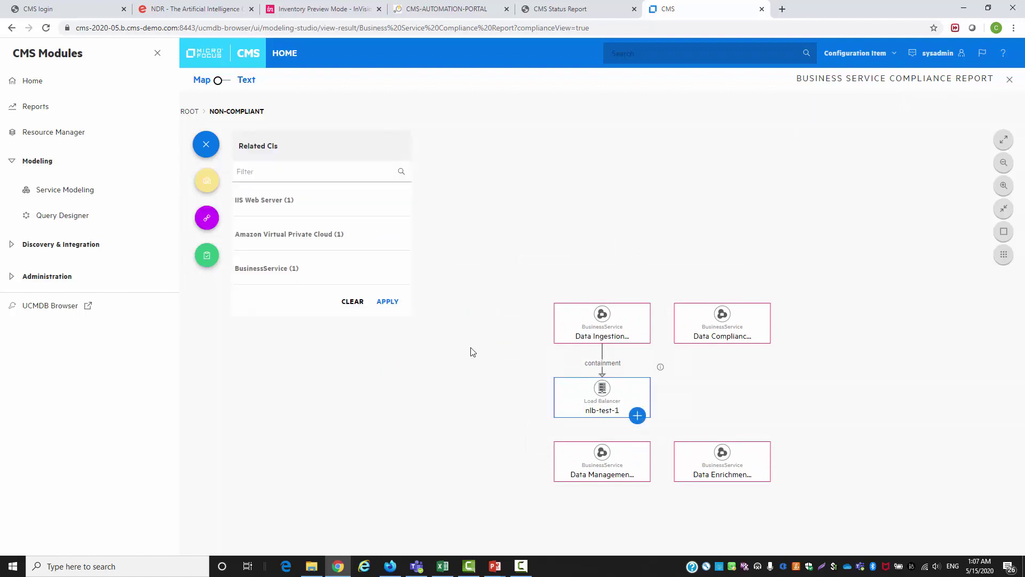
left_click(301, 210)
left_click(256, 230)
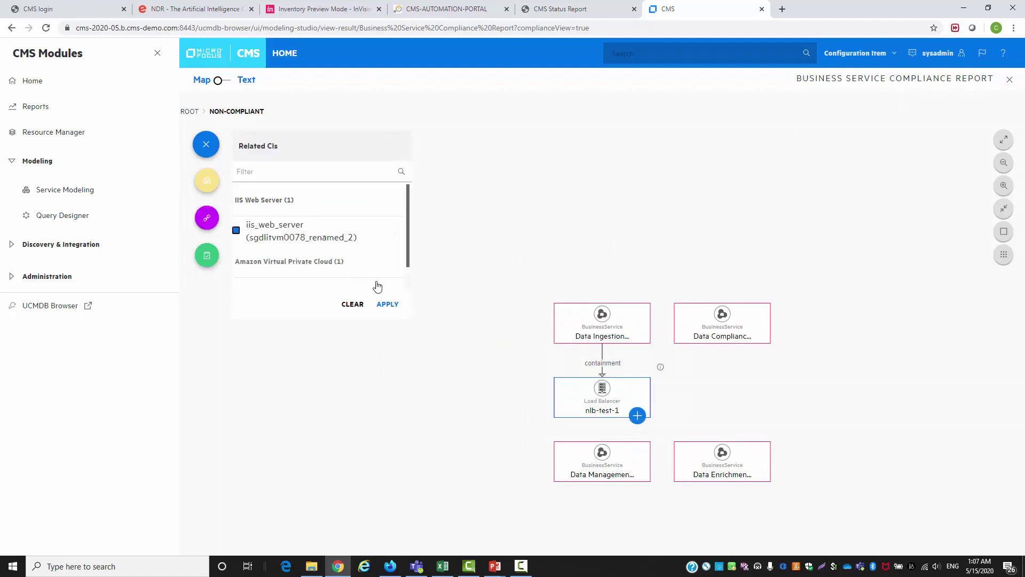
left_click(387, 304)
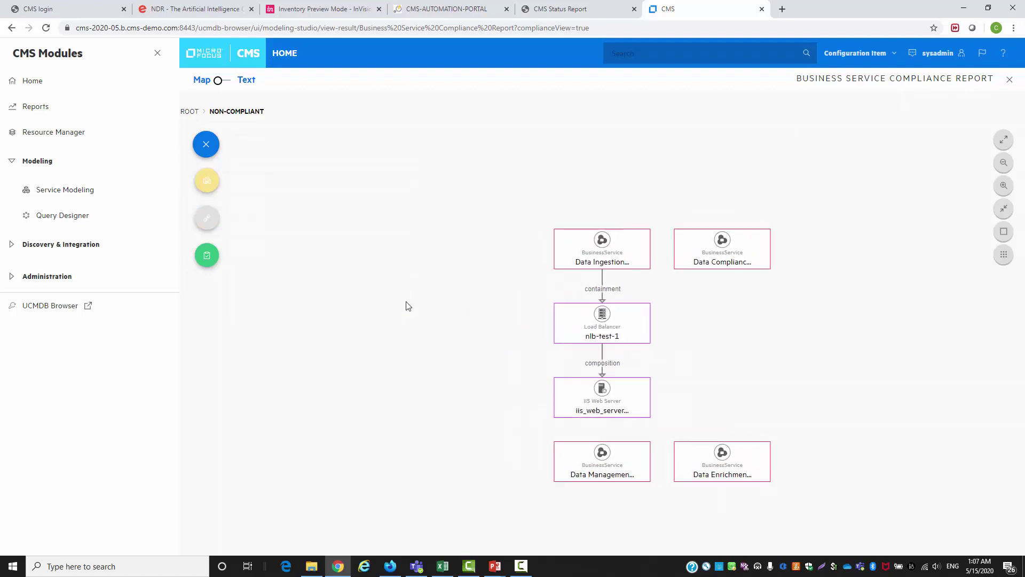
left_click(618, 394)
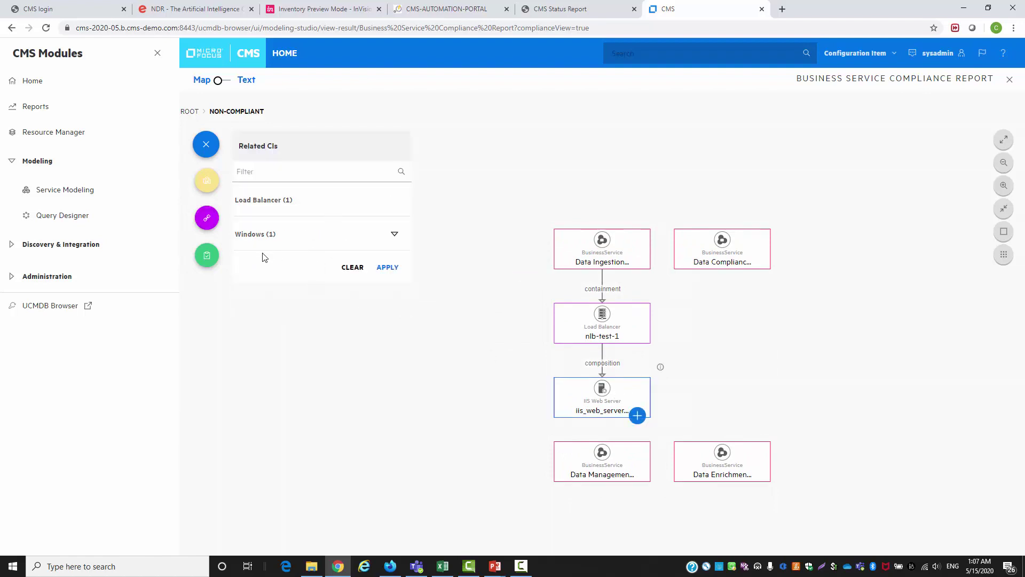
left_click(260, 260)
left_click(387, 281)
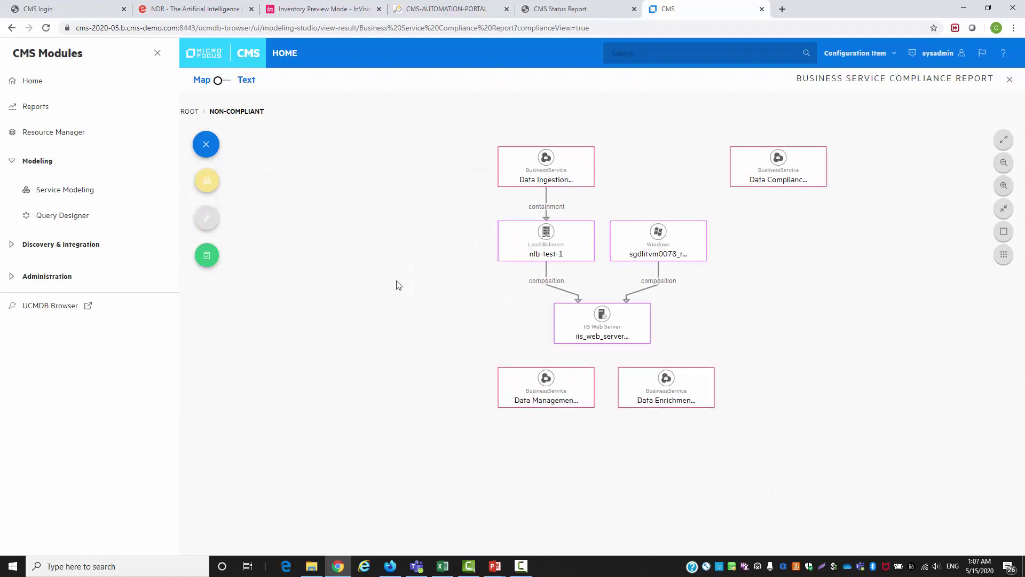
Step: Add POSTGRES, SGDLITVM0078\SQLEXPRESS, SGDLITVM0078\GEORGE and SGDLITVM0078 SQL Server under the Windows host
left_click(674, 253)
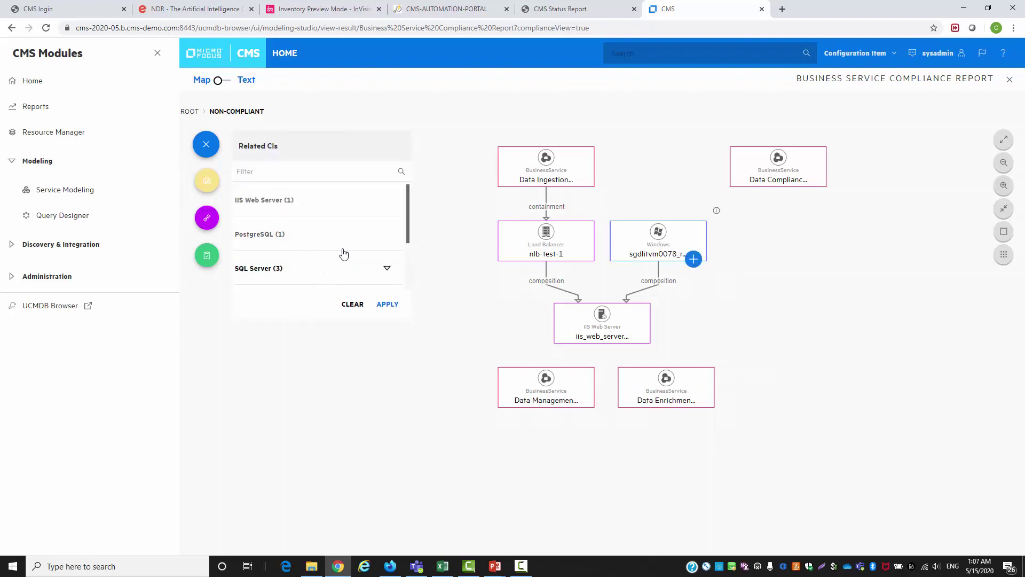
left_click(274, 259)
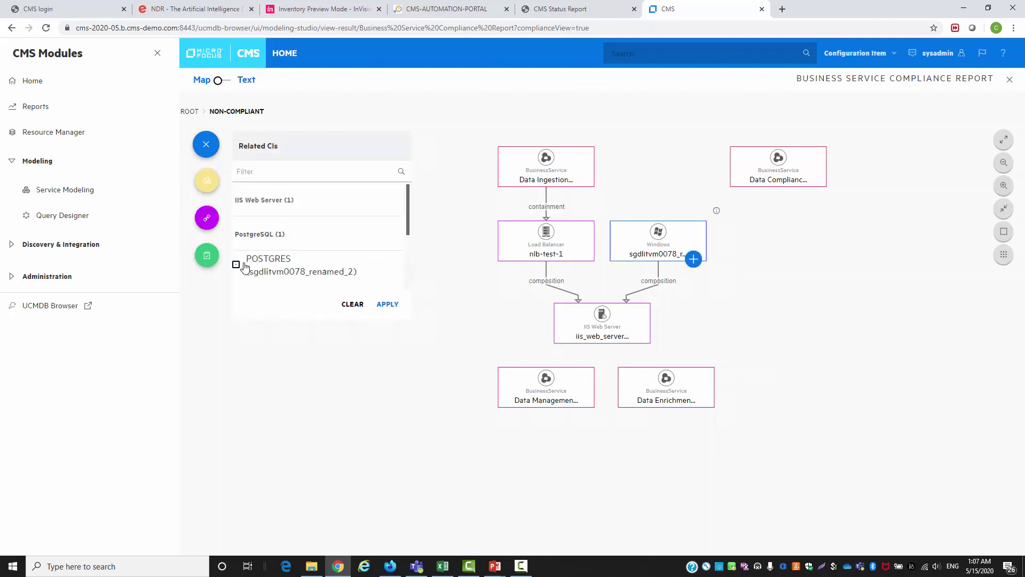
left_click(236, 265)
scroll(328, 252, "down", 1)
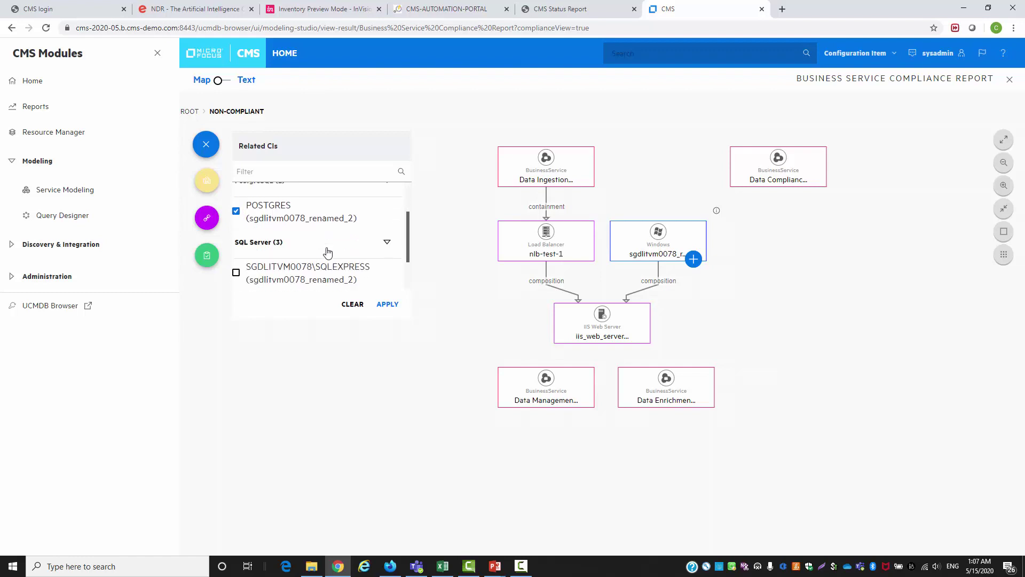
left_click(236, 272)
scroll(259, 277, "down", 1)
left_click(236, 250)
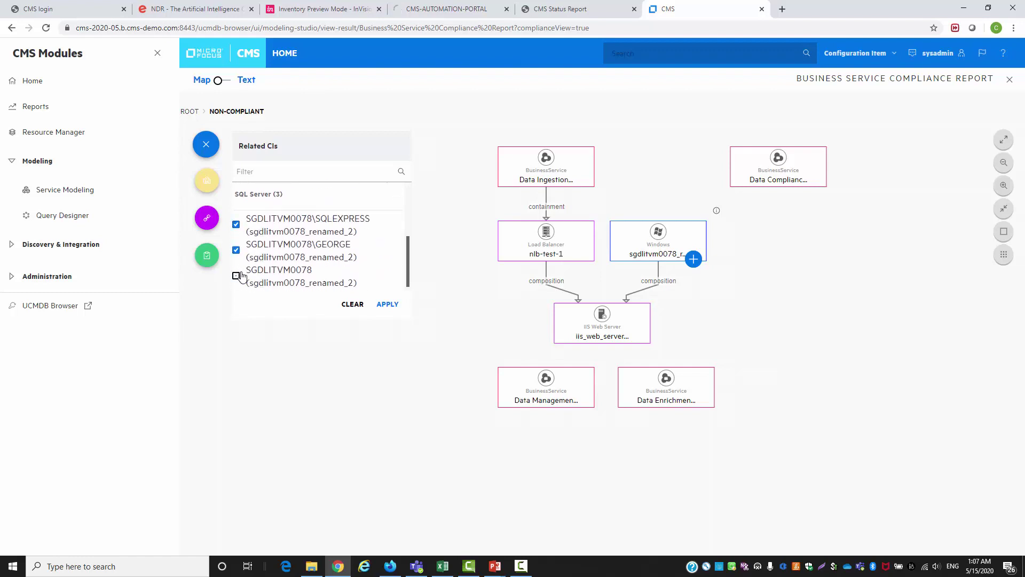
left_click(236, 276)
left_click(386, 304)
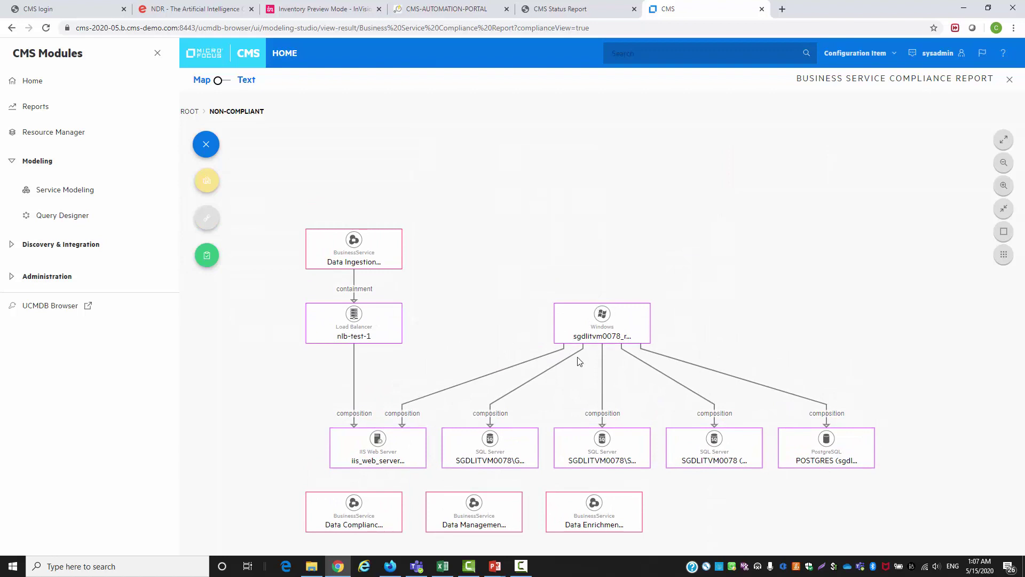
left_click(701, 443)
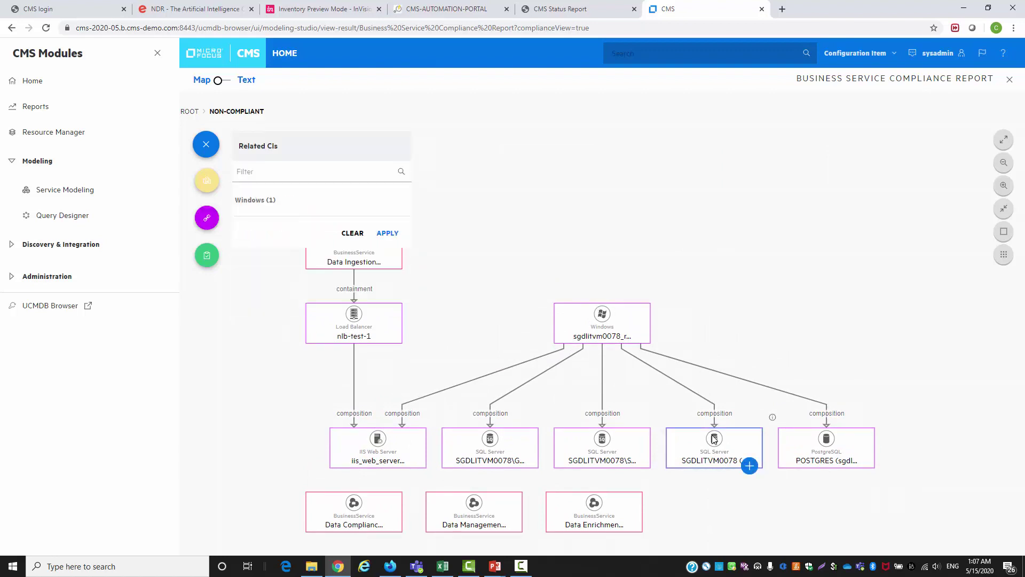
left_click(212, 220)
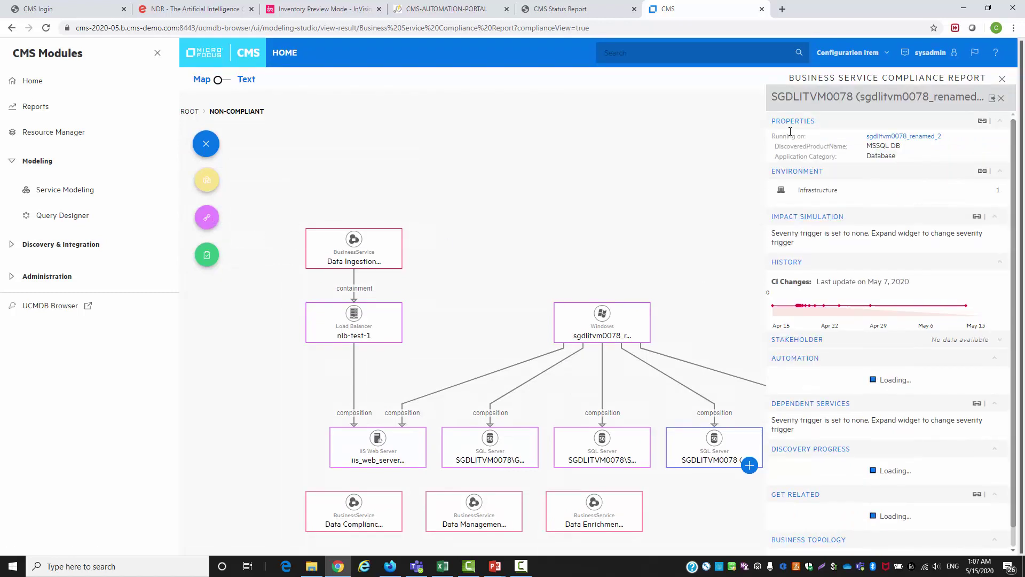
left_click(791, 122)
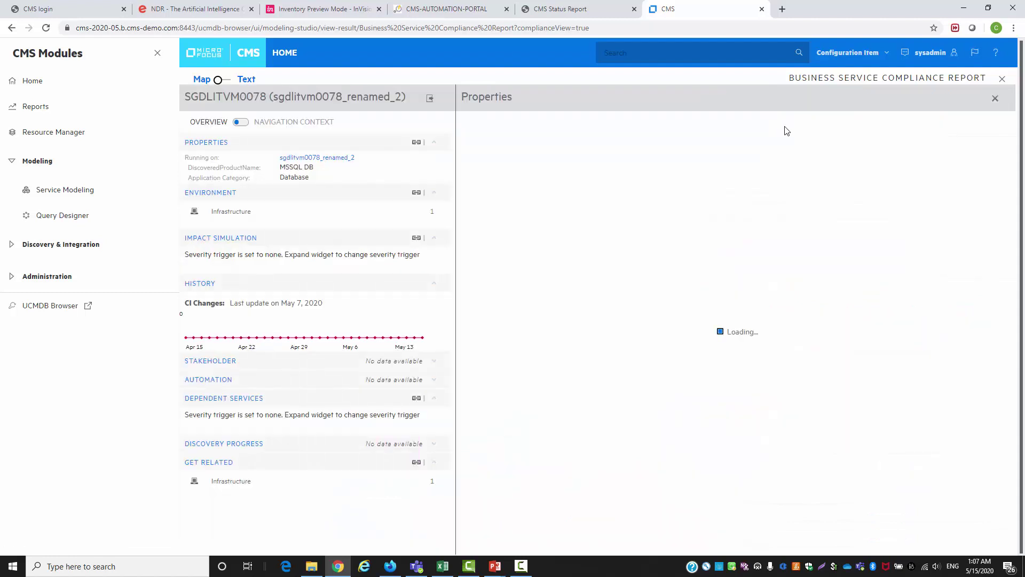
left_click_drag(567, 190, 602, 191)
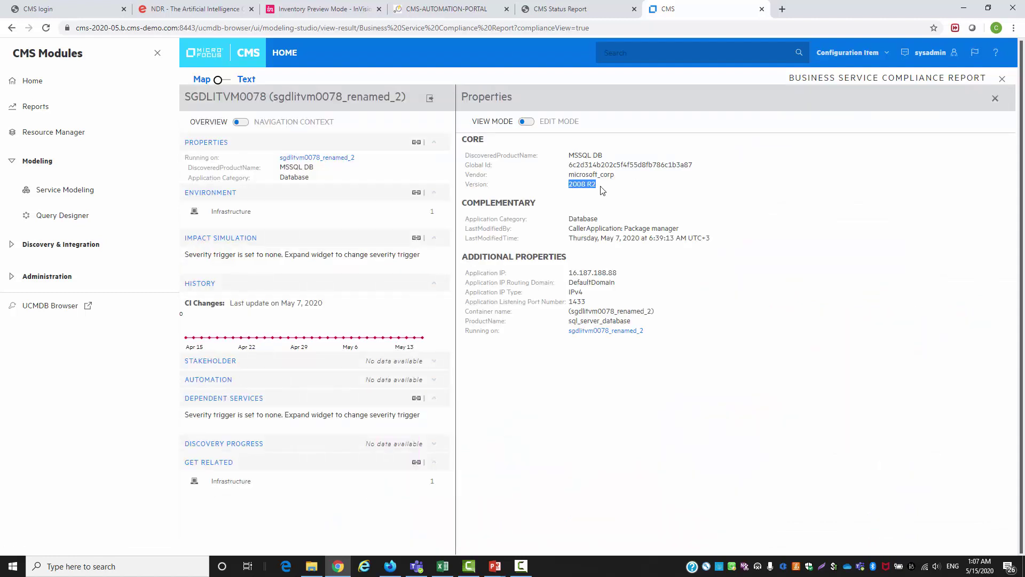
left_click(651, 212)
left_click(997, 98)
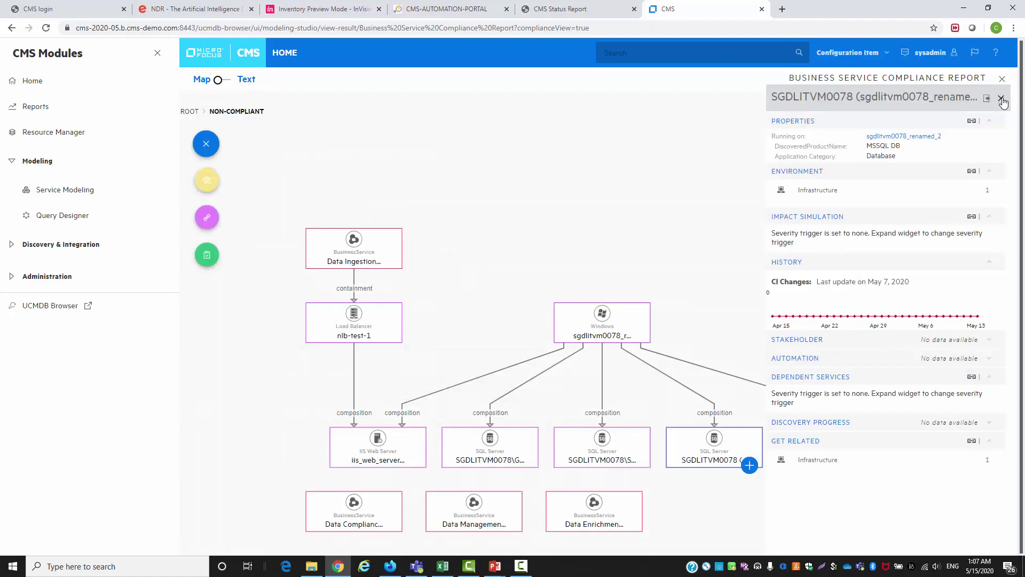
left_click(1002, 99)
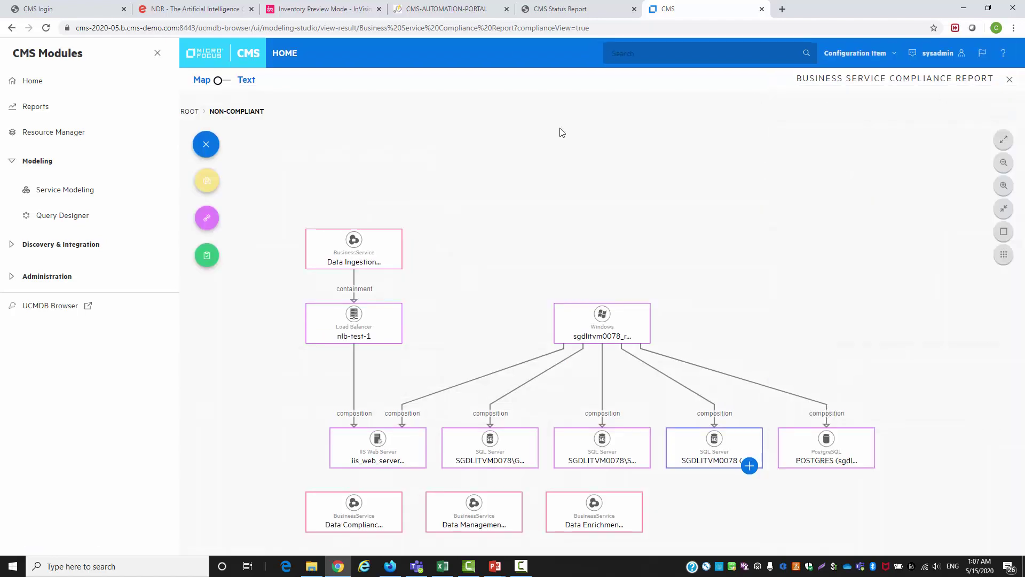
Step: Return to ROOT, switch the report to text view, and expand the noncompliant list
left_click(190, 111)
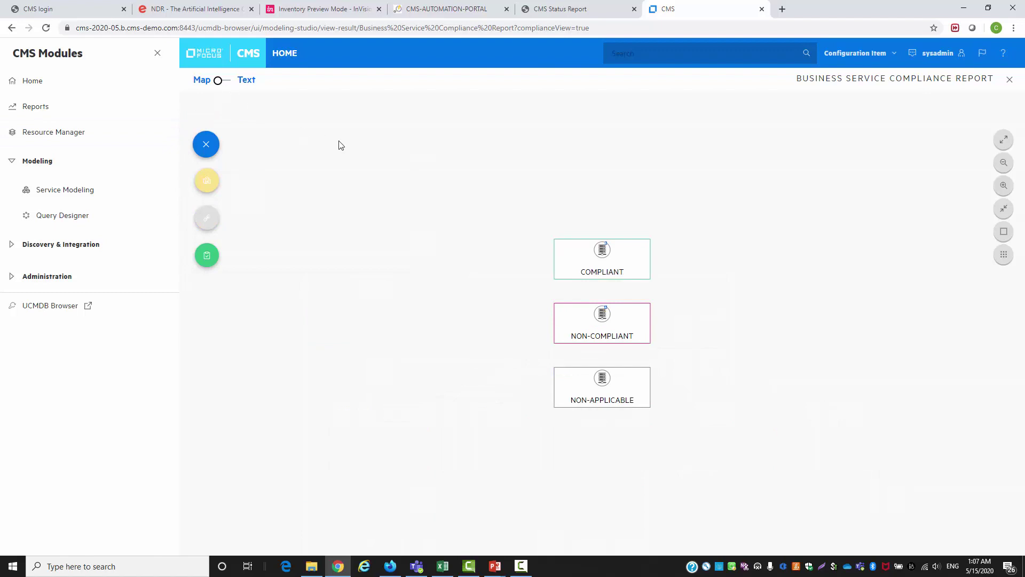
scroll(380, 153, "up", 2)
left_click_drag(518, 274, 418, 234)
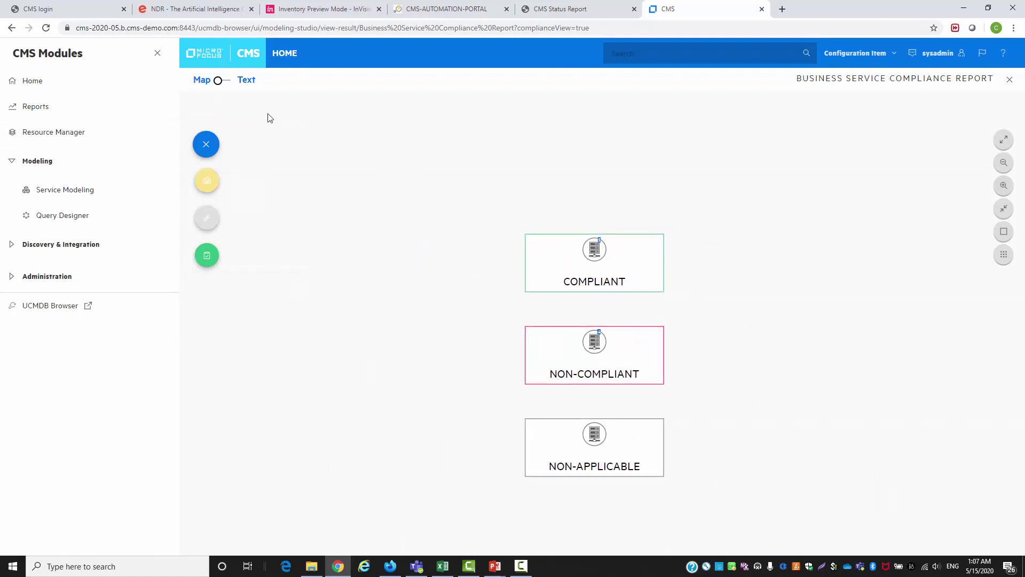
left_click(219, 81)
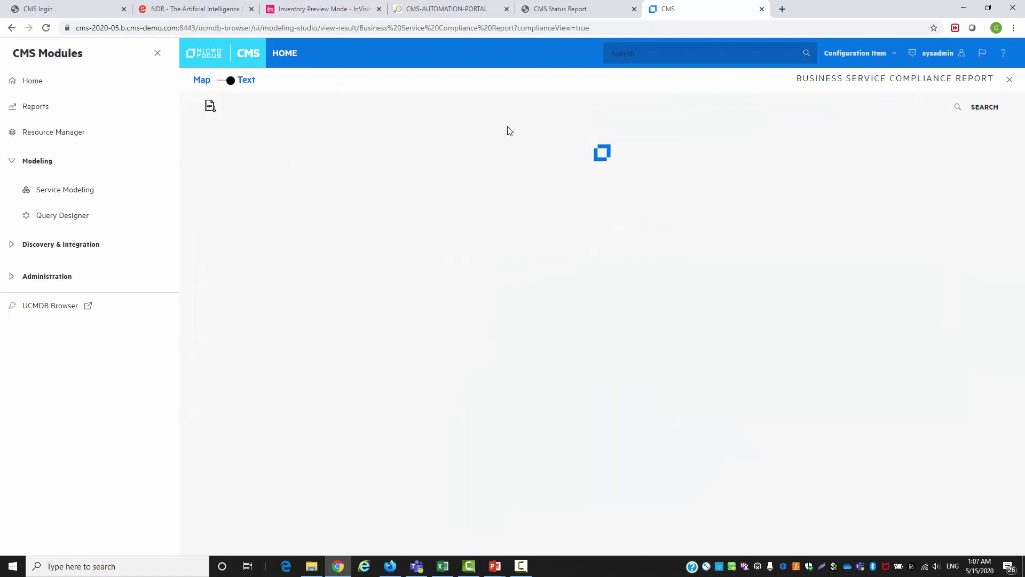
left_click(277, 182)
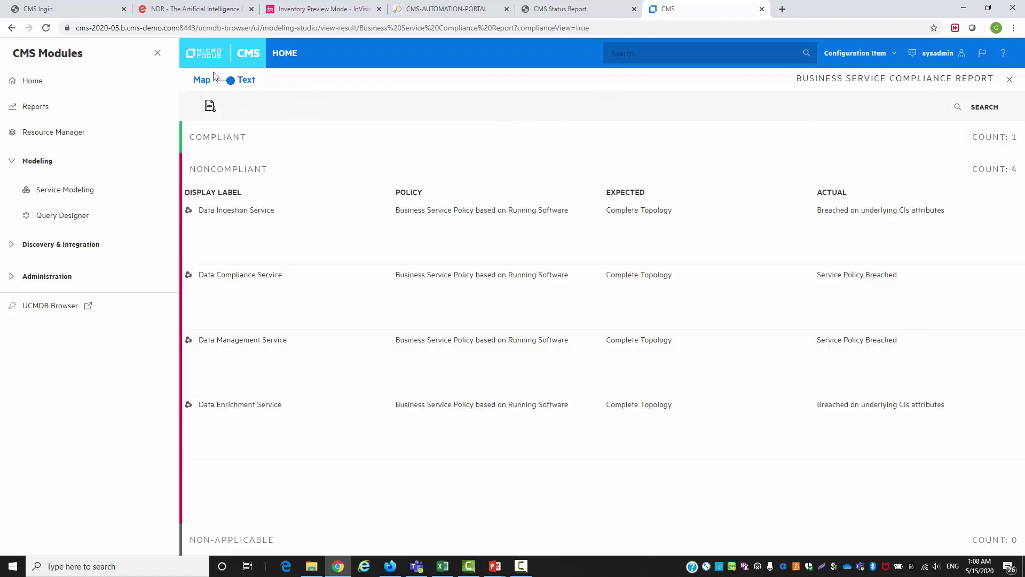
Step: Export the report to CSV, download it from Notifications, and review it in Excel
left_click(210, 107)
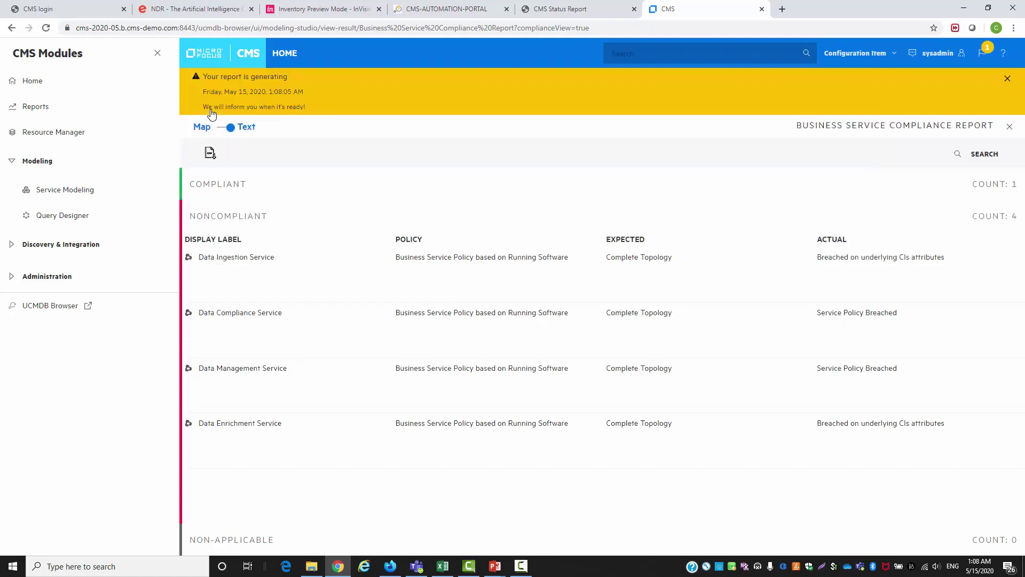
left_click(1008, 79)
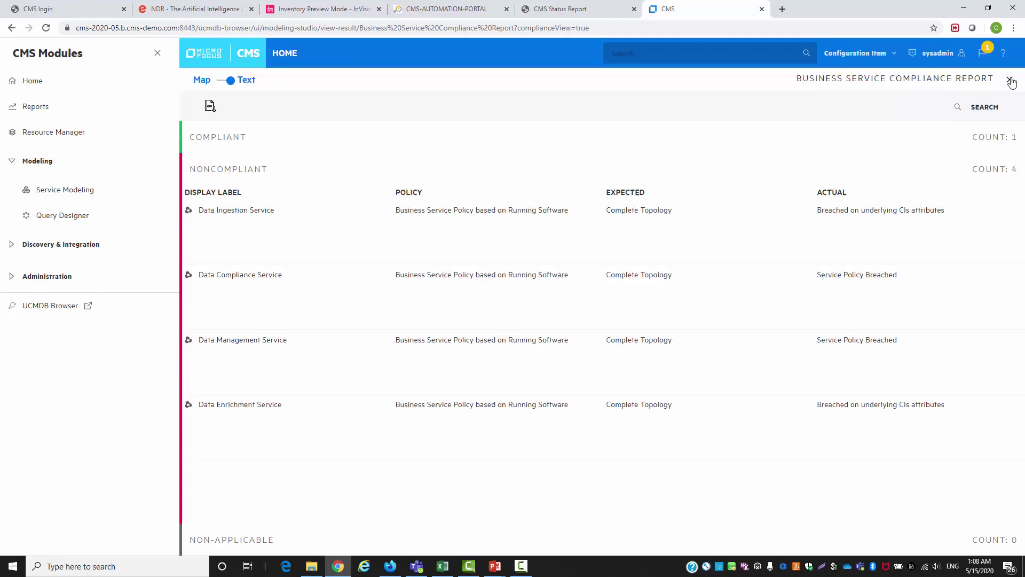
left_click(984, 58)
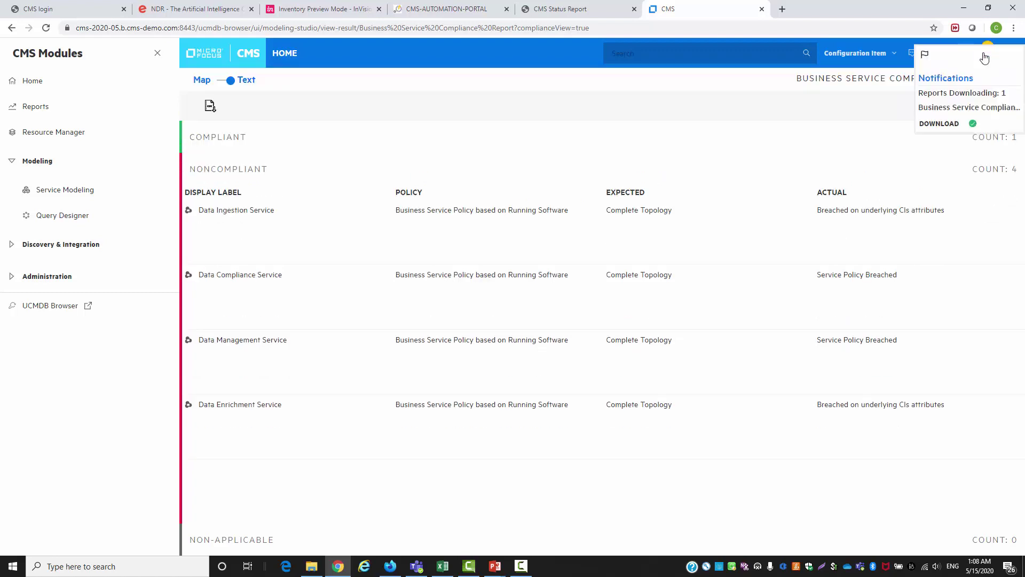
left_click(950, 122)
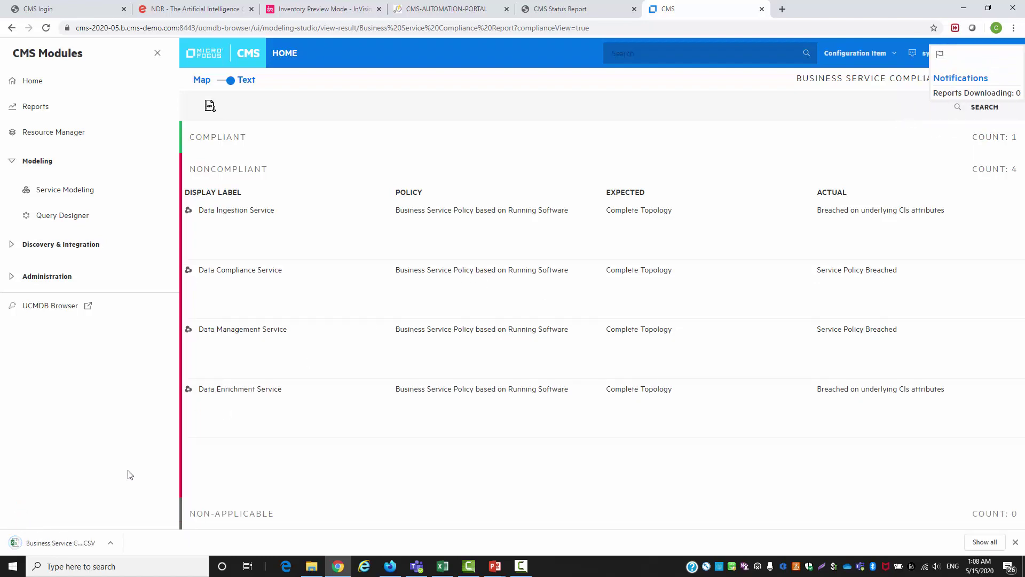
left_click(73, 544)
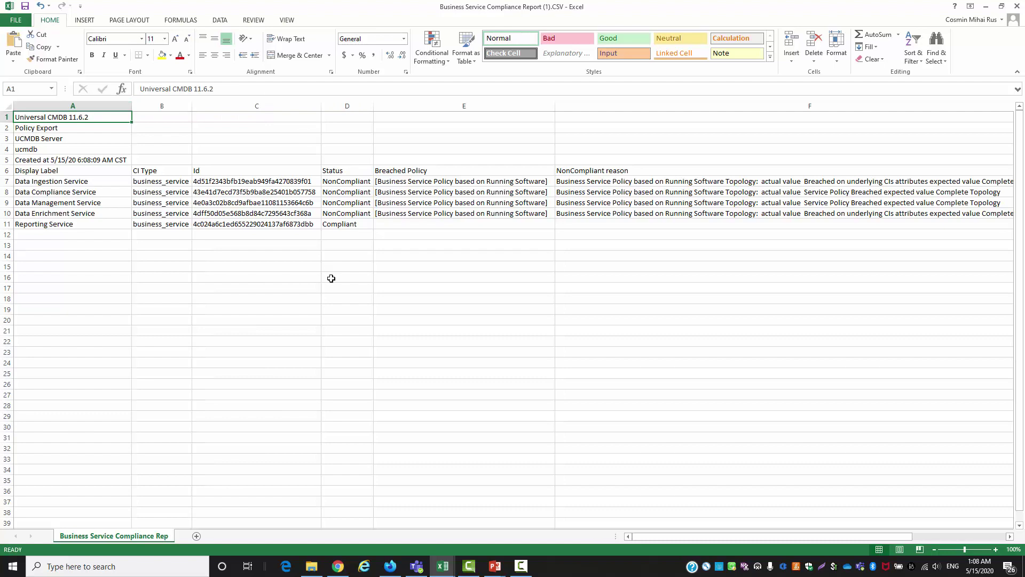
left_click(1018, 11)
left_click(515, 327)
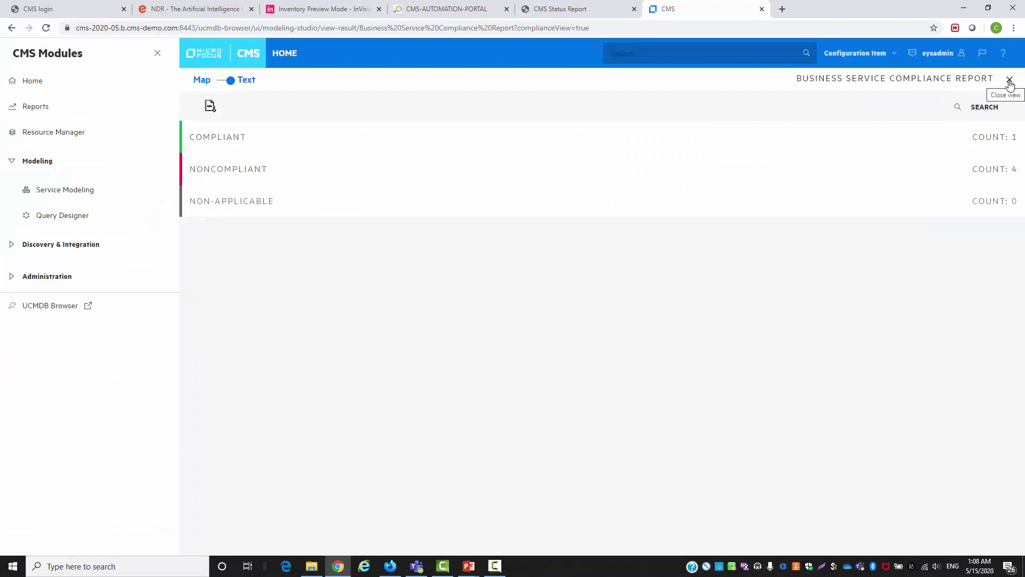
Step: Close the report view and select the Business Service Compliance pie widget on Home
left_click(1010, 81)
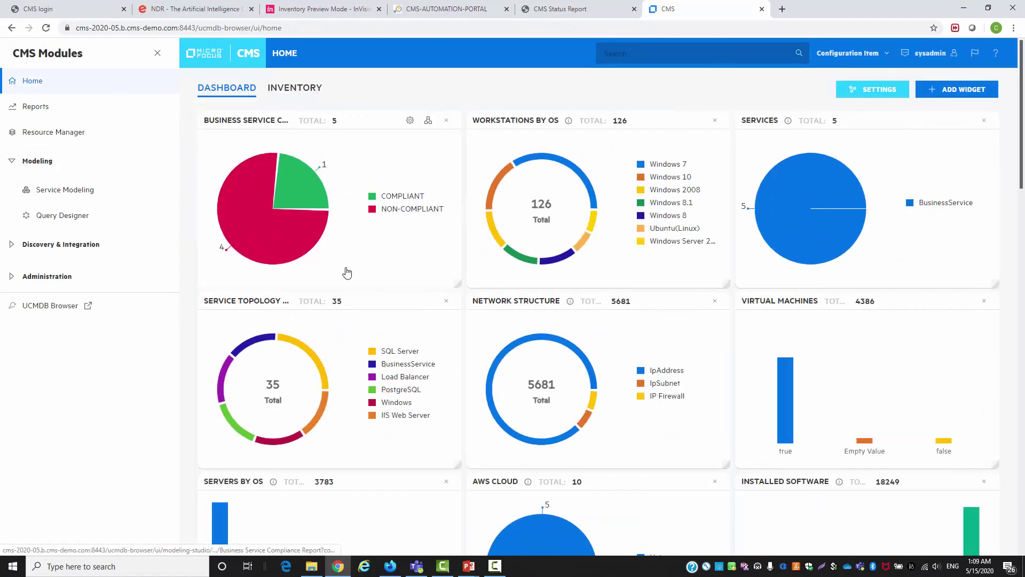
left_click(373, 275)
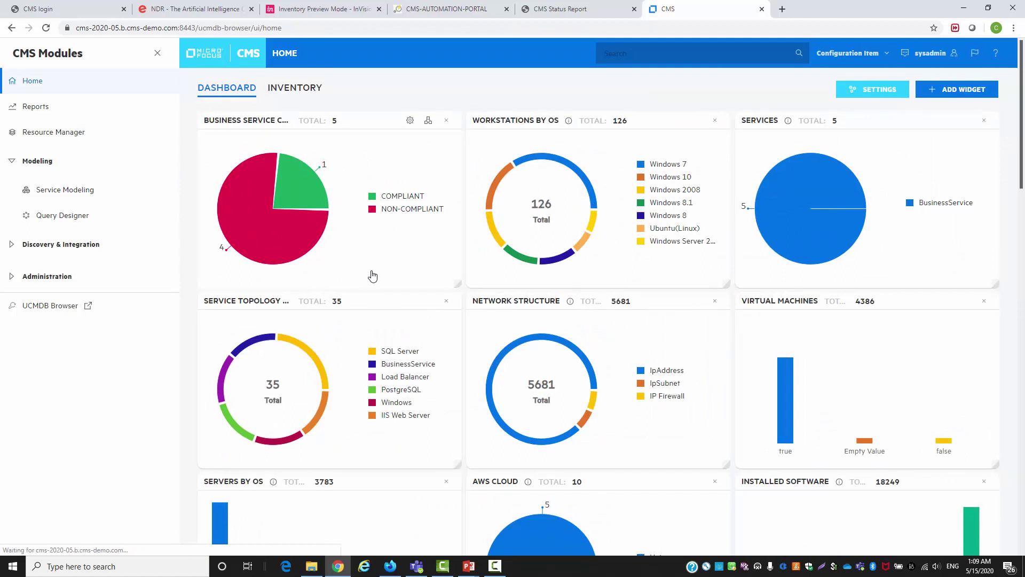